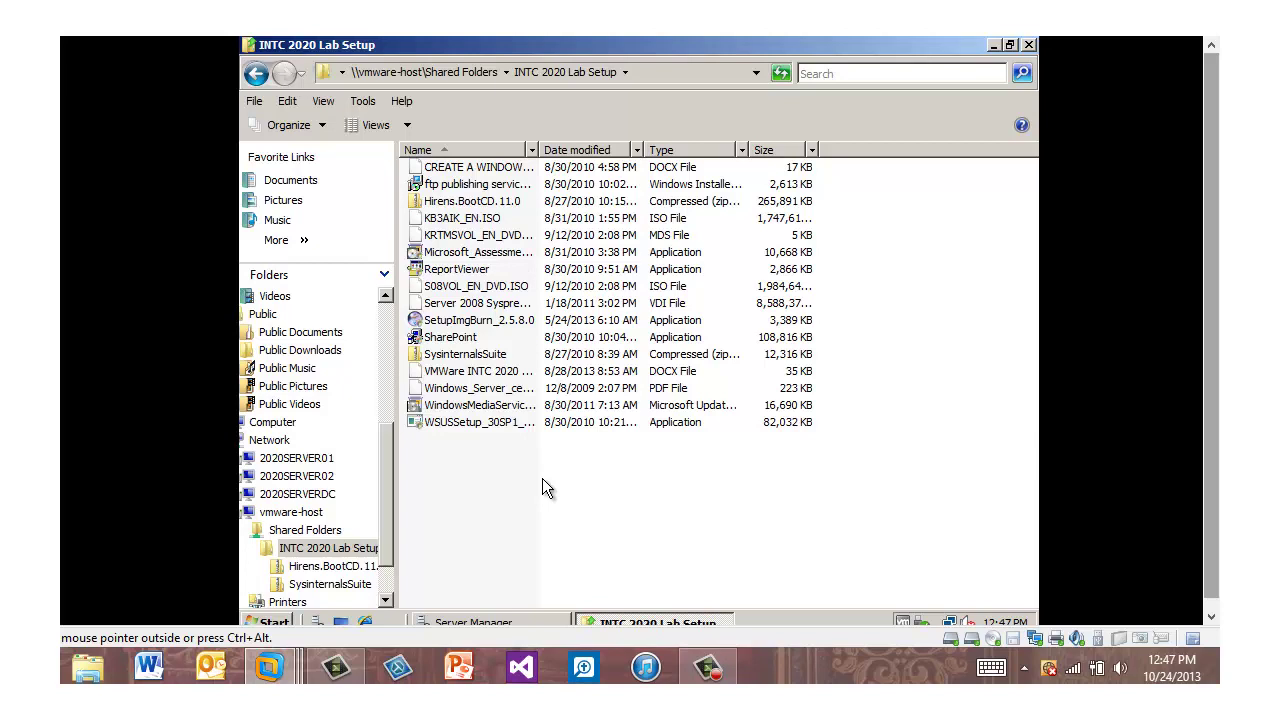
Install FTP Service 7.5 for IIS 7.0 with its default features, accepting the license
double_click(474, 190)
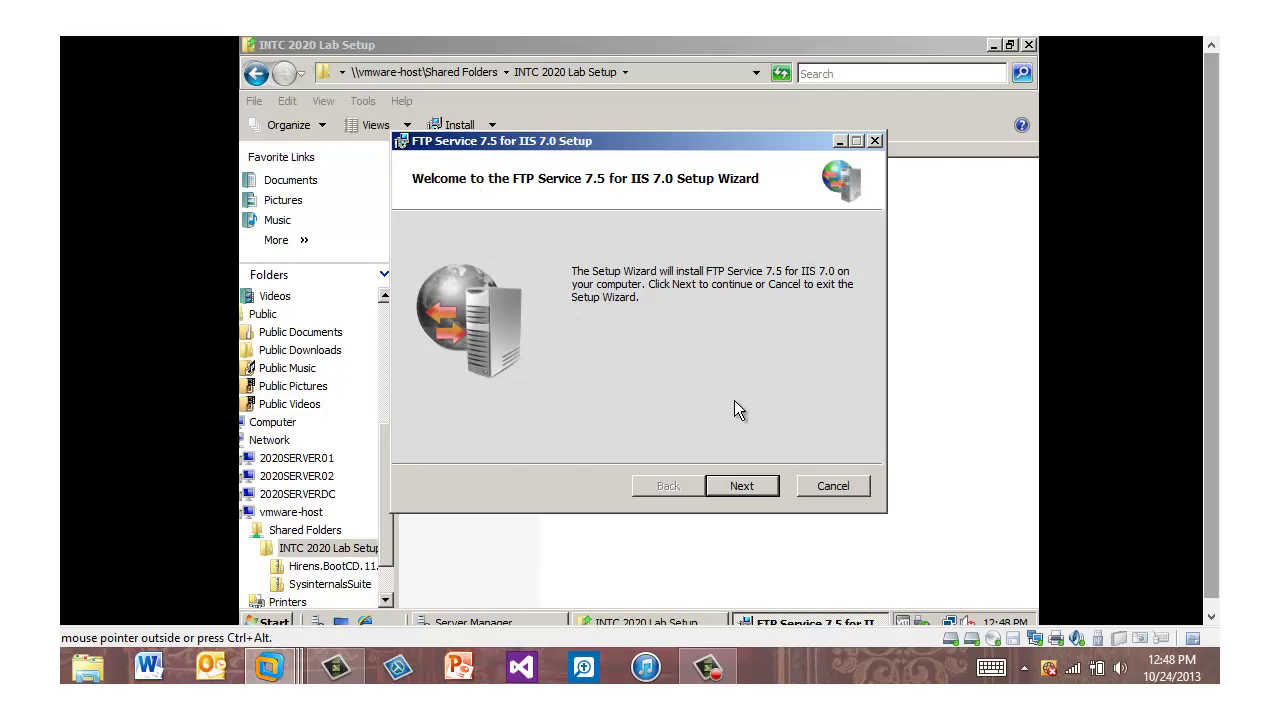
click(744, 487)
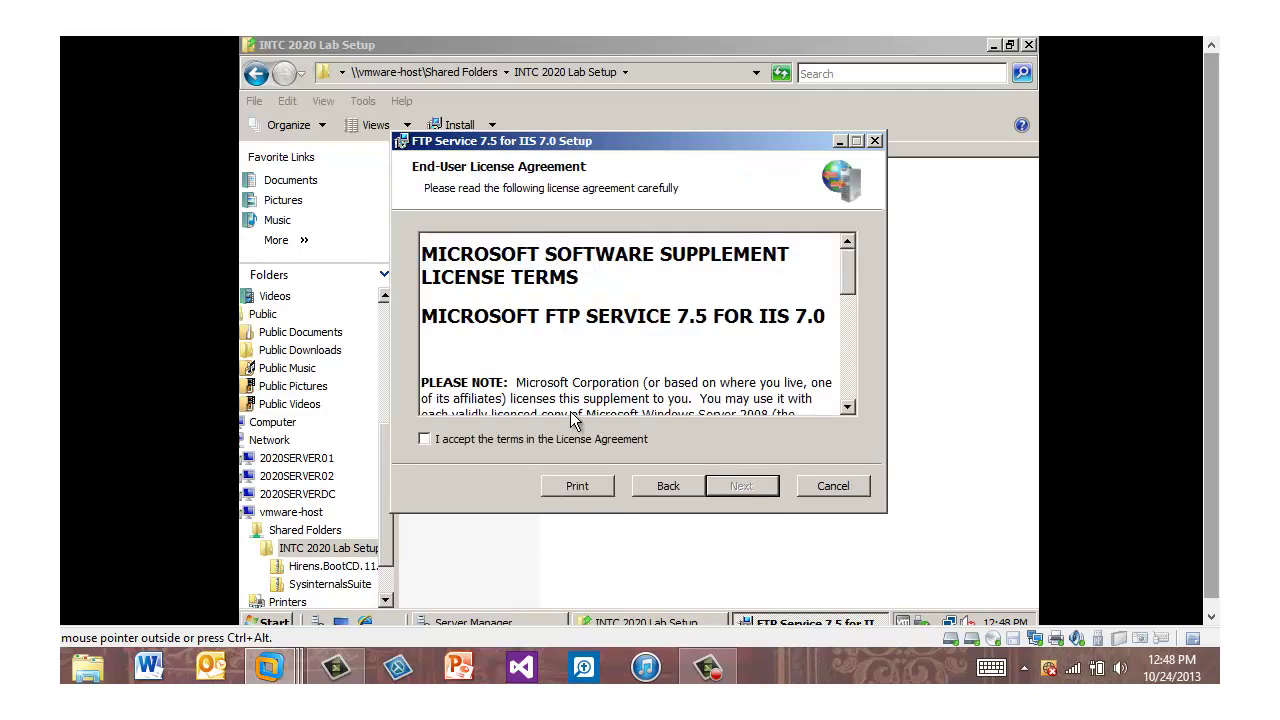
click(424, 439)
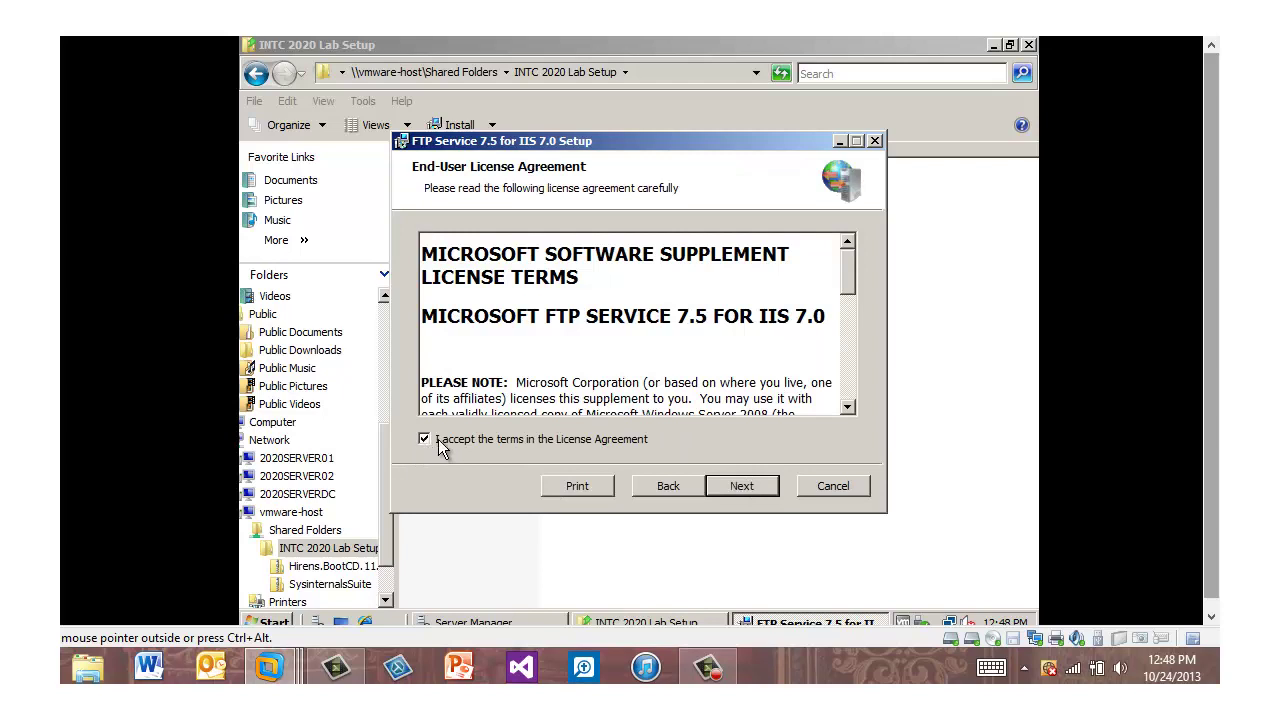
click(747, 480)
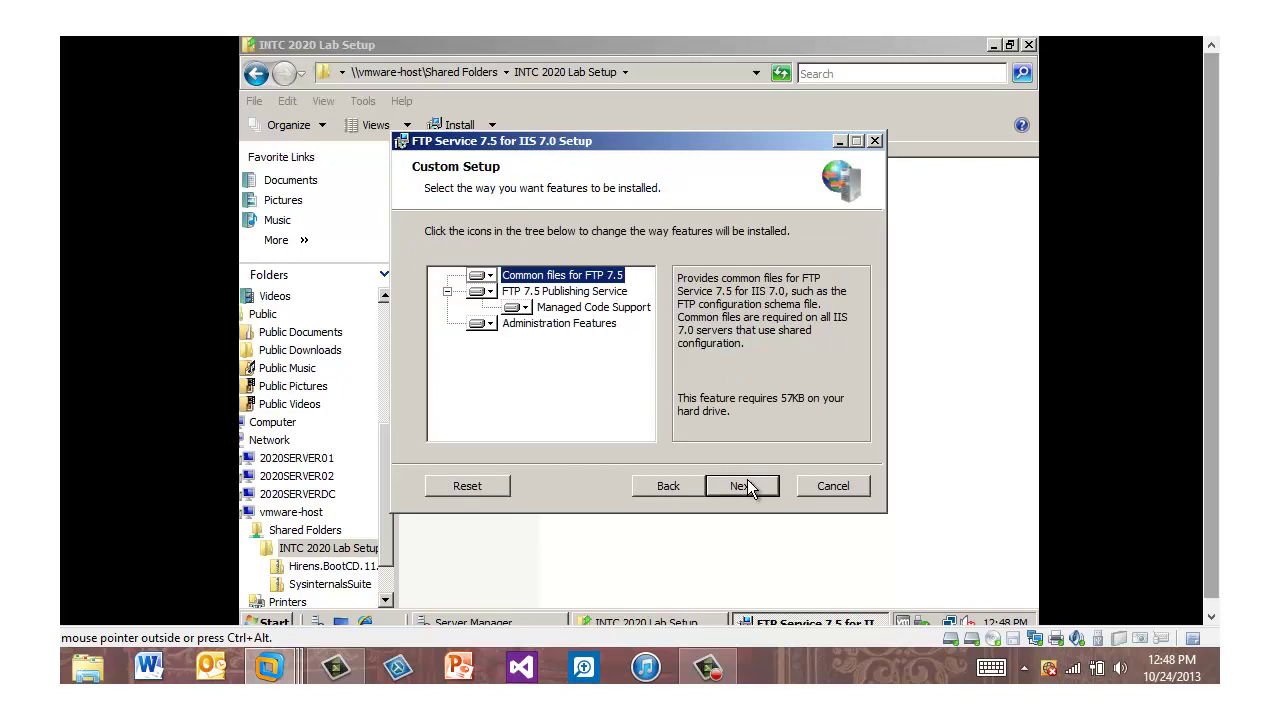
click(749, 486)
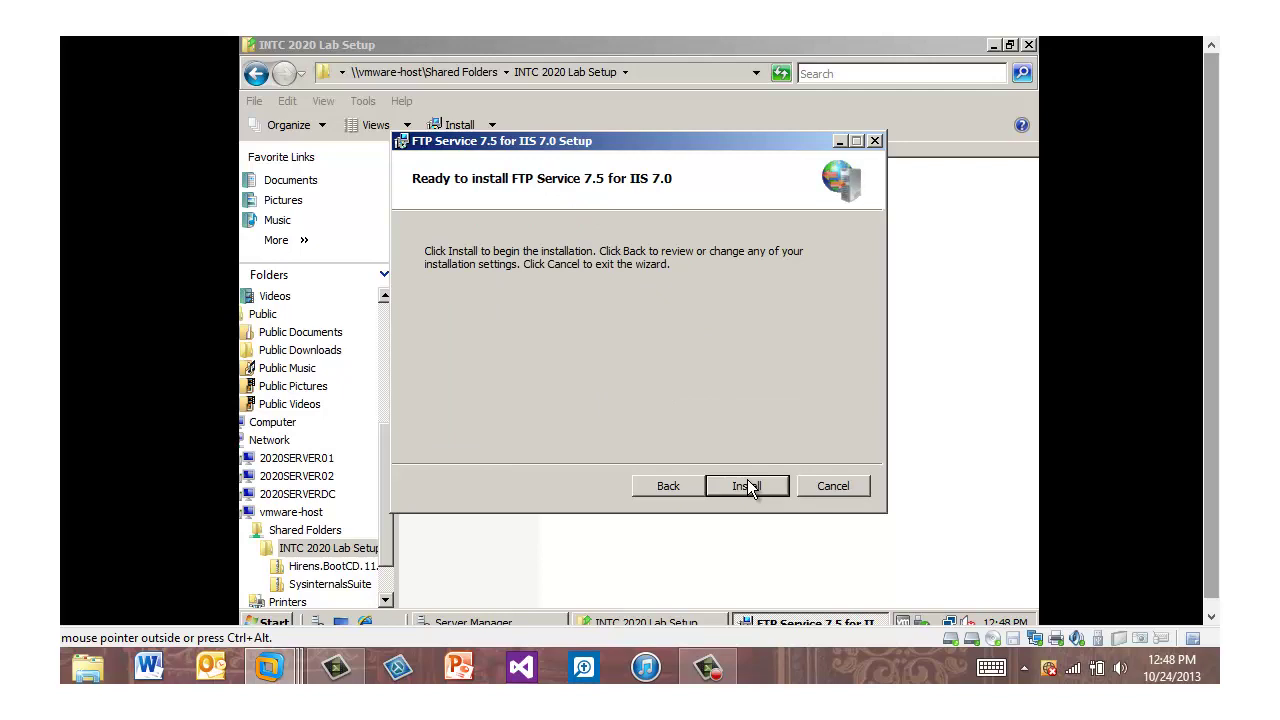
click(748, 482)
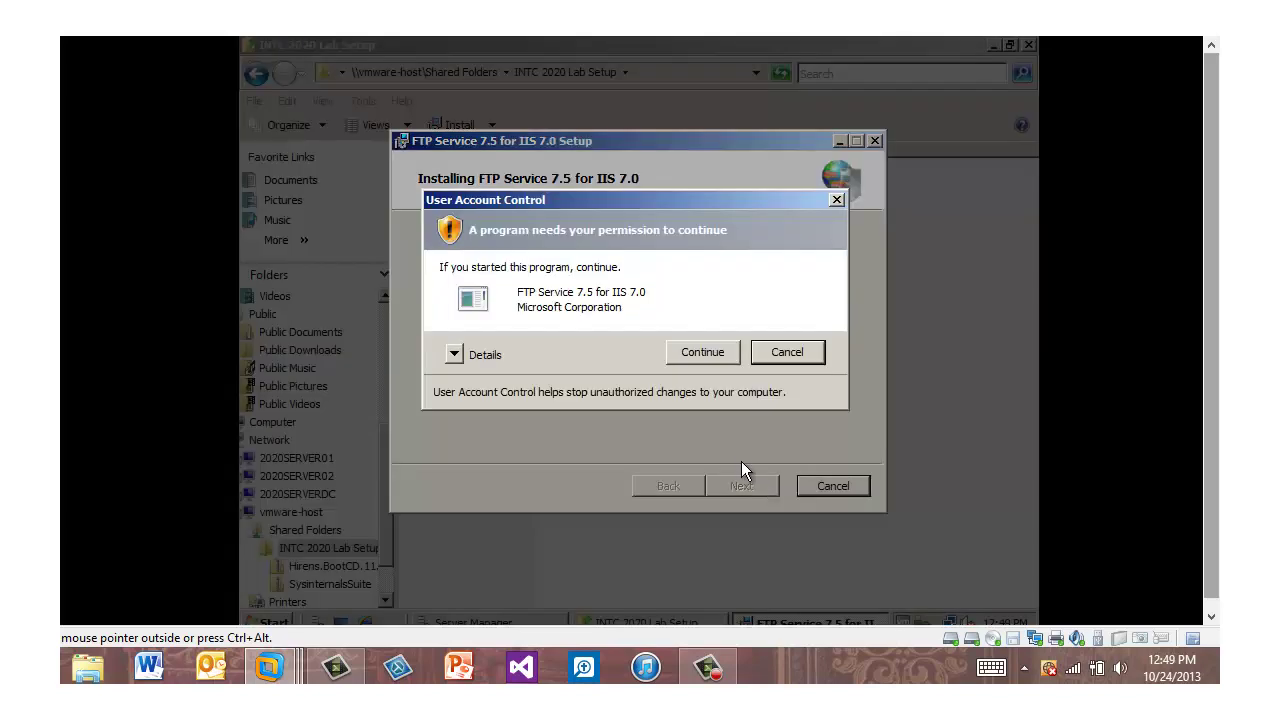
click(716, 357)
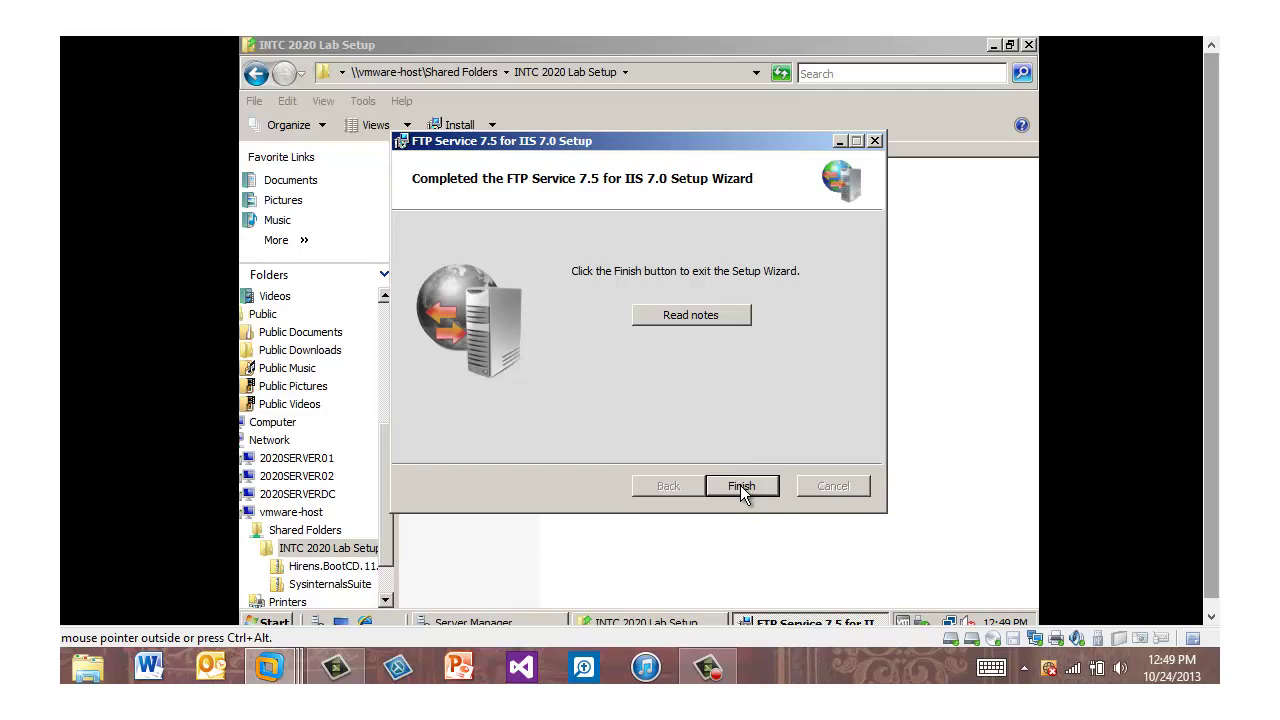
click(740, 485)
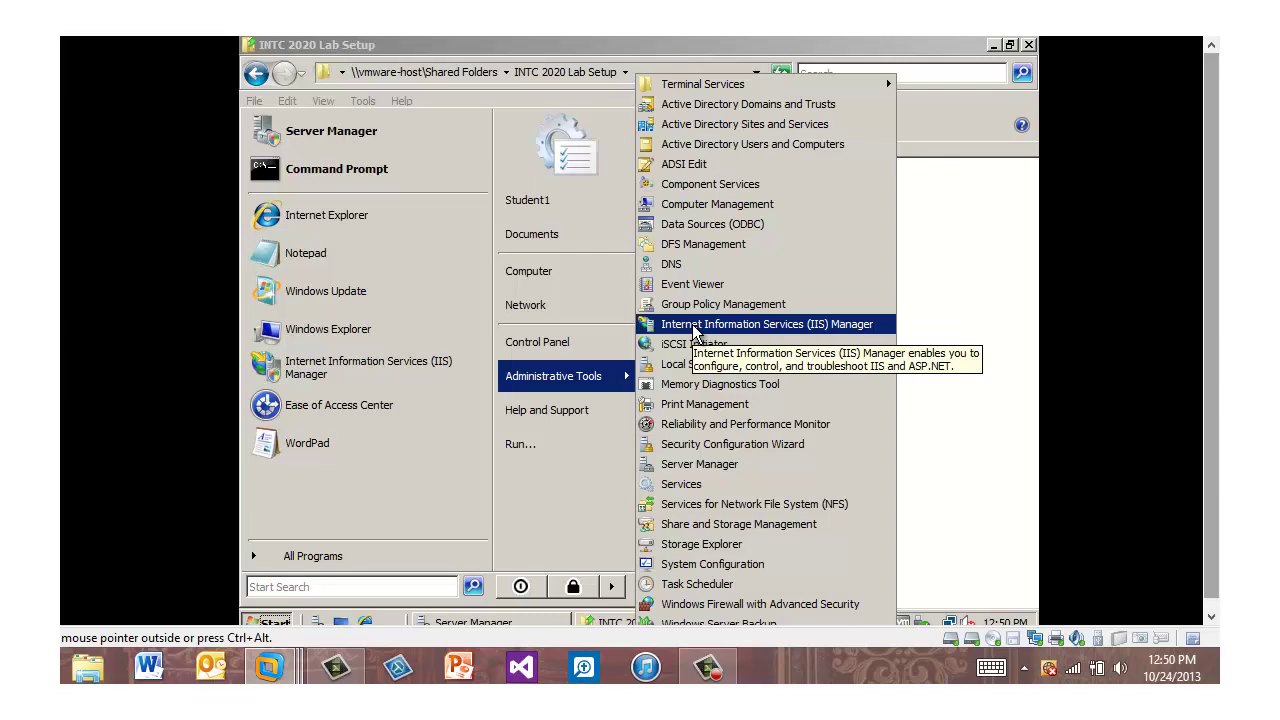
Launch IIS Manager maximized and select the 2020SERVER01 server node
click(692, 326)
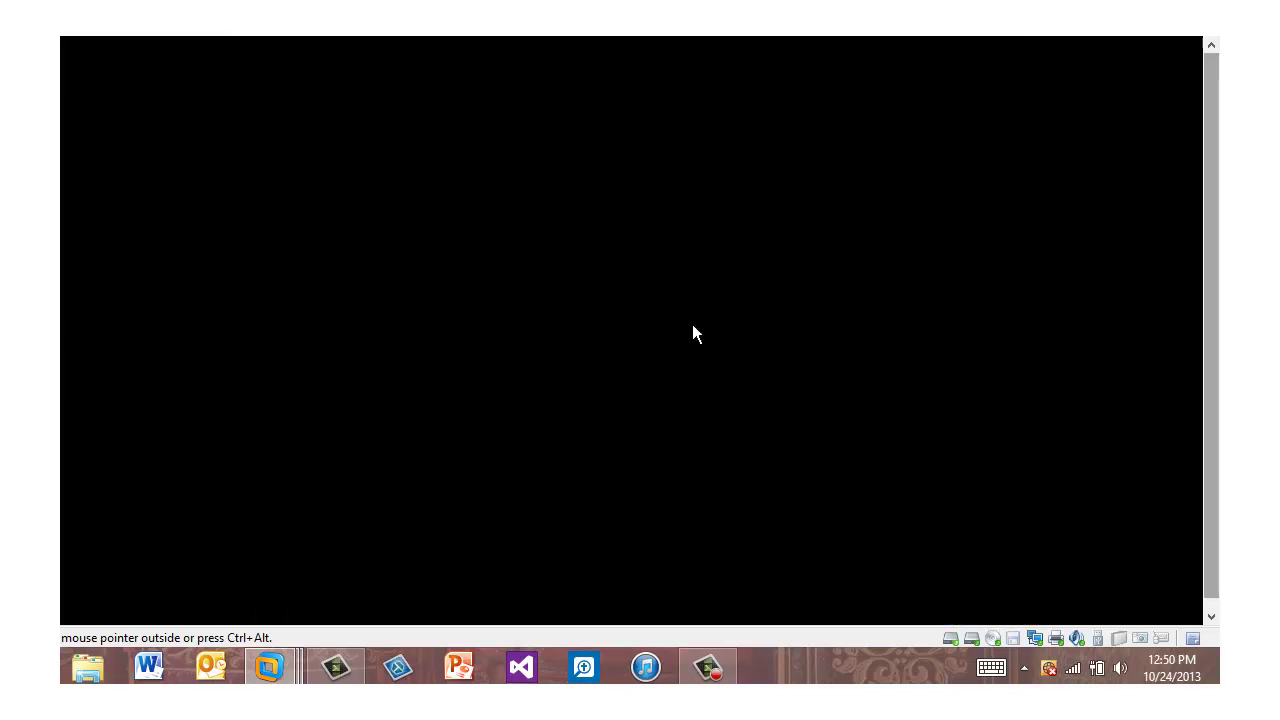
click(521, 389)
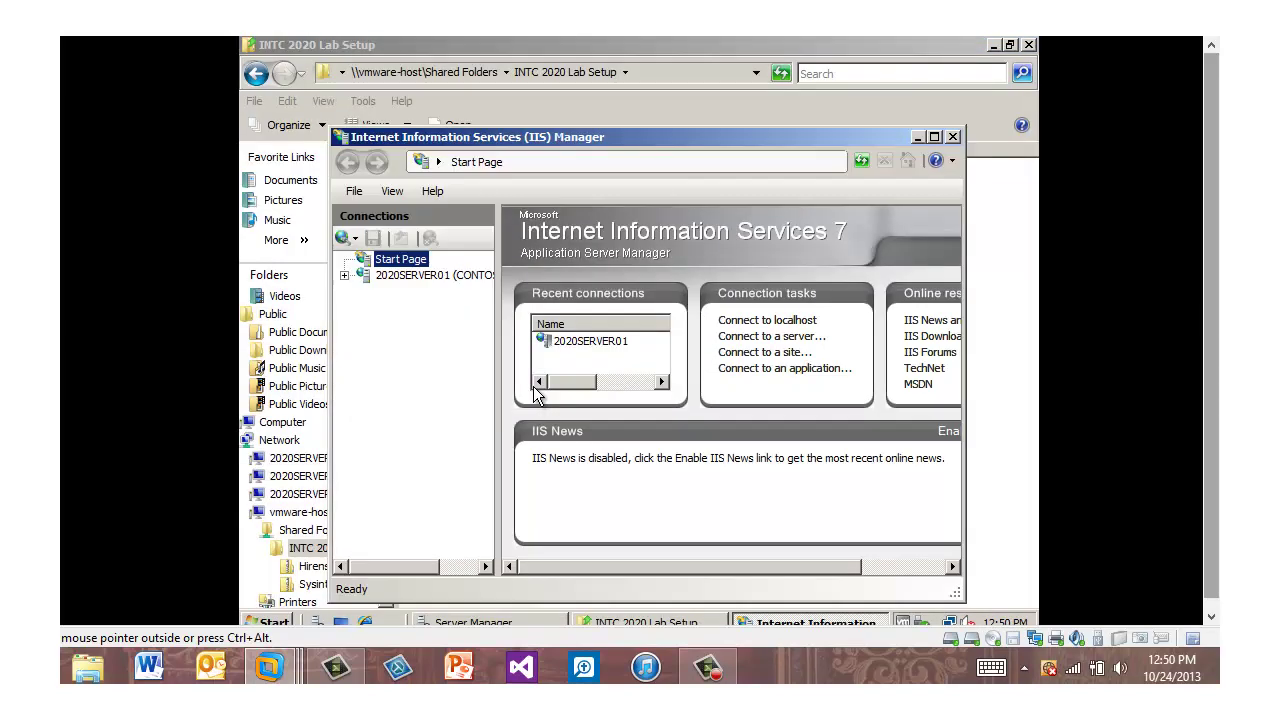
click(933, 138)
click(252, 183)
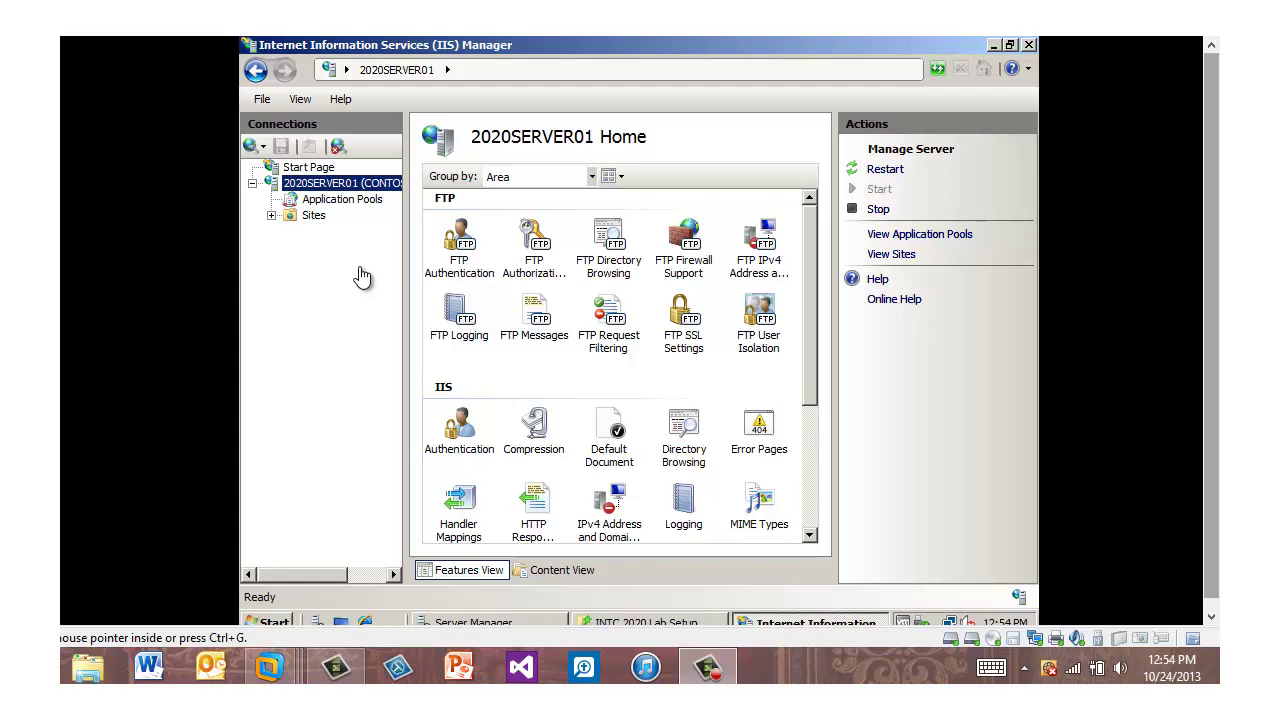
Begin a new FTP site named FTP7-01 with physical path C:\inetpub\wwwroot
right_click(313, 216)
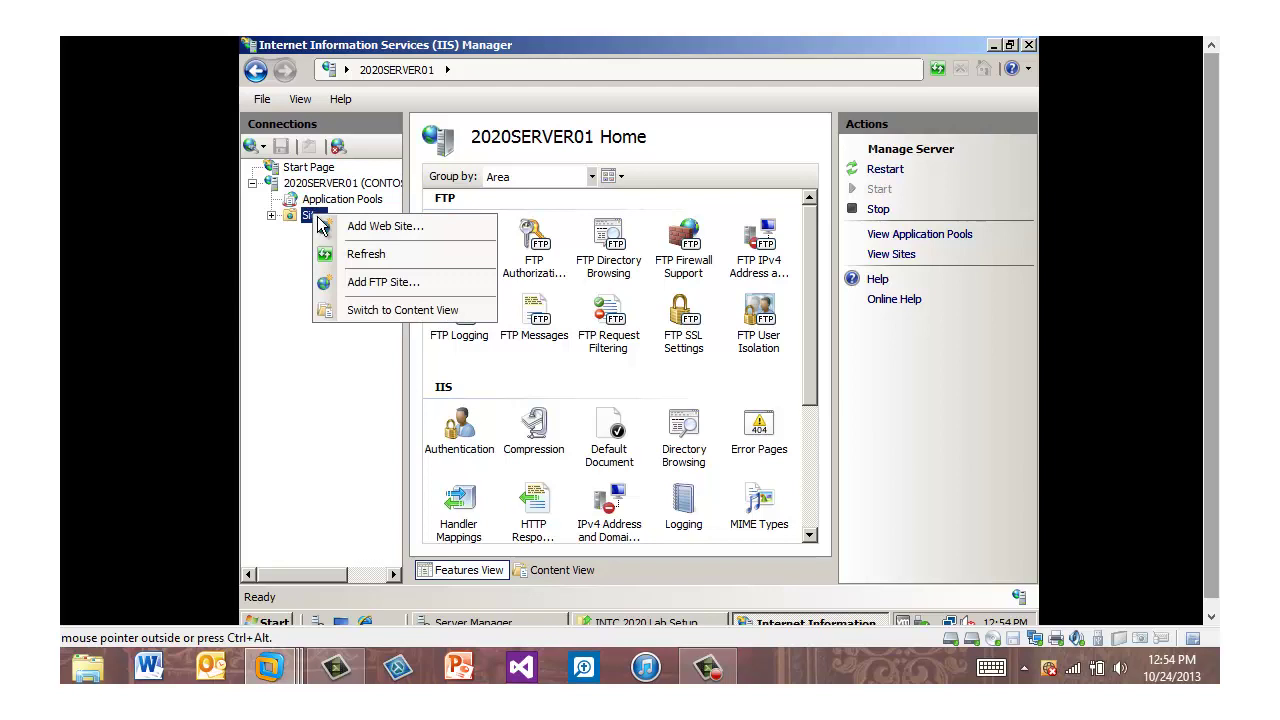
click(376, 284)
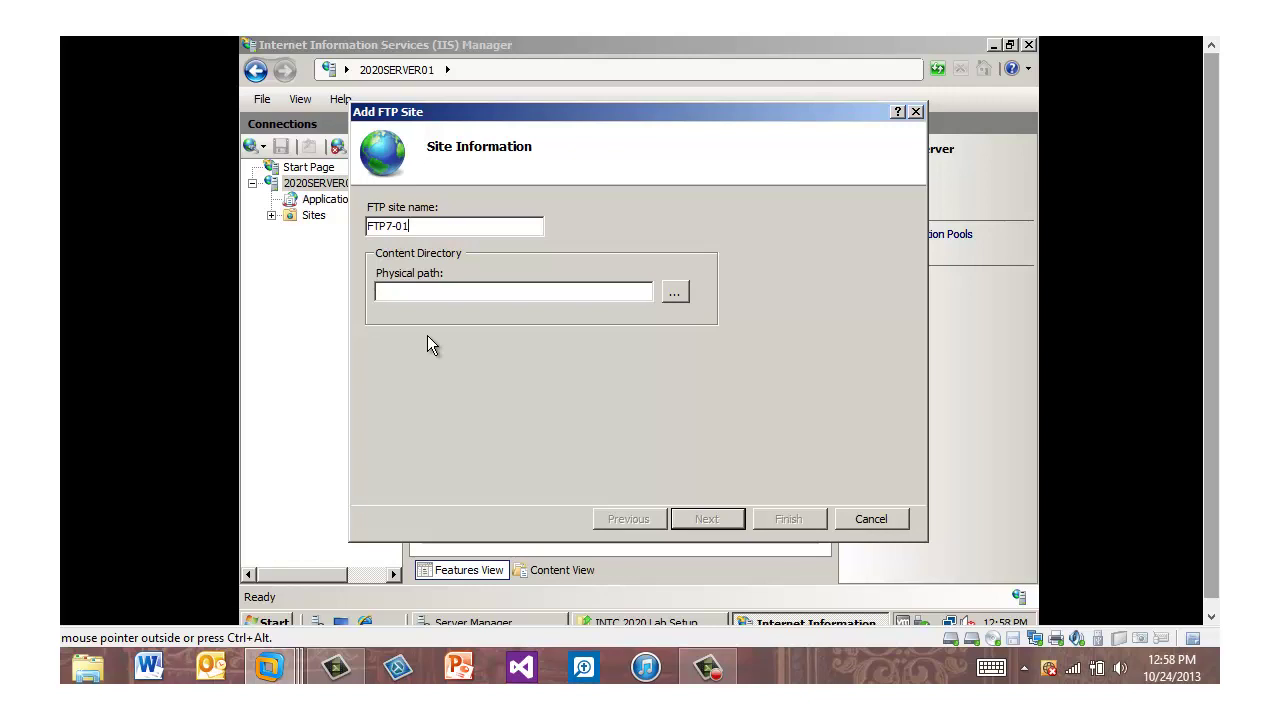
click(676, 294)
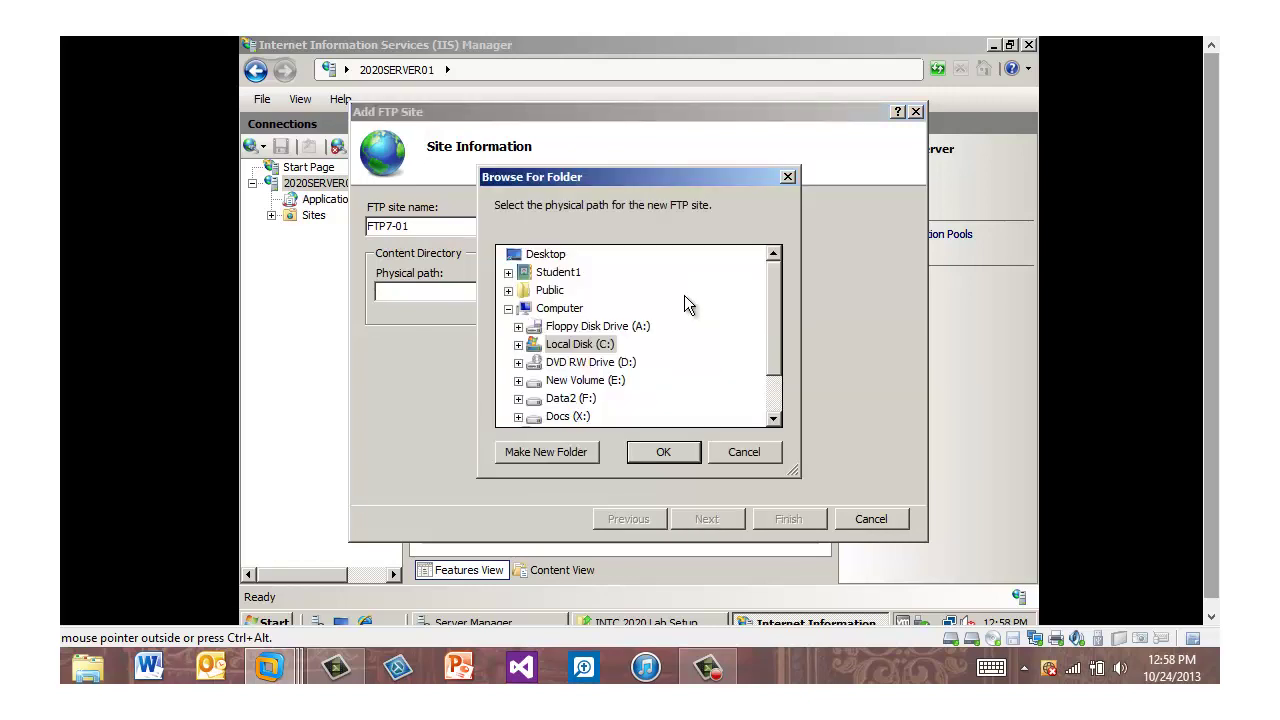
click(680, 463)
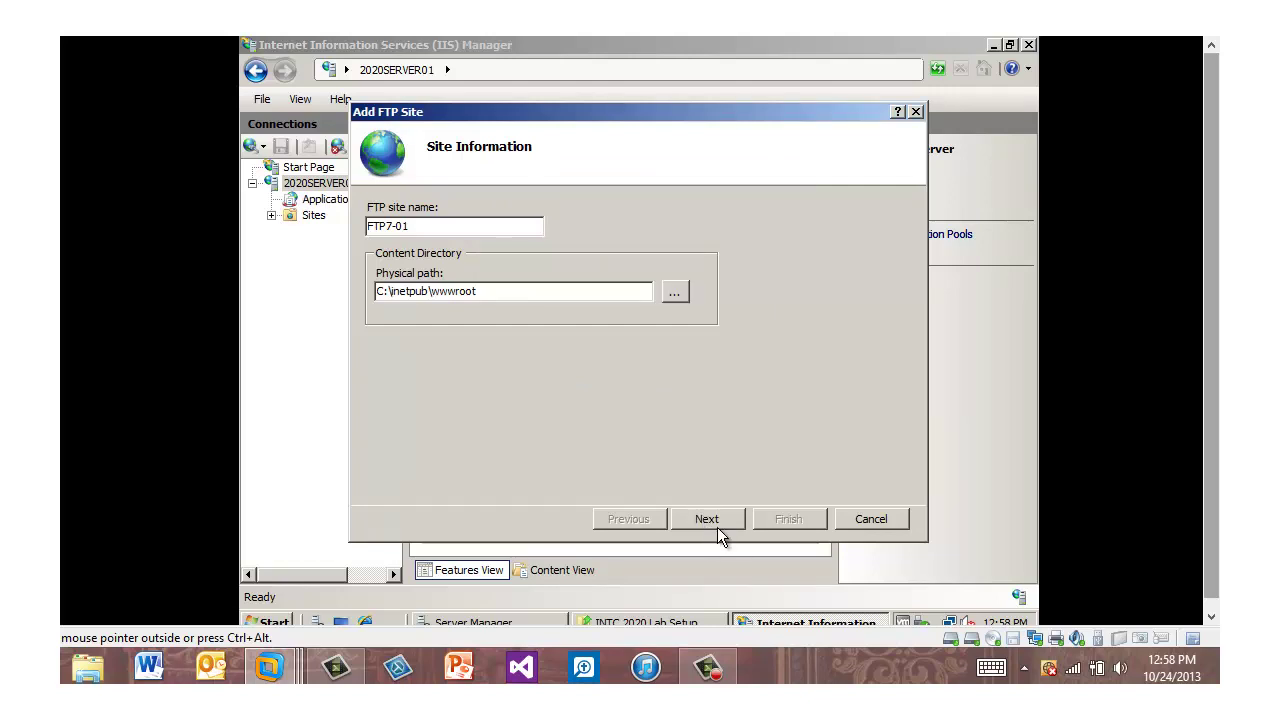
click(716, 520)
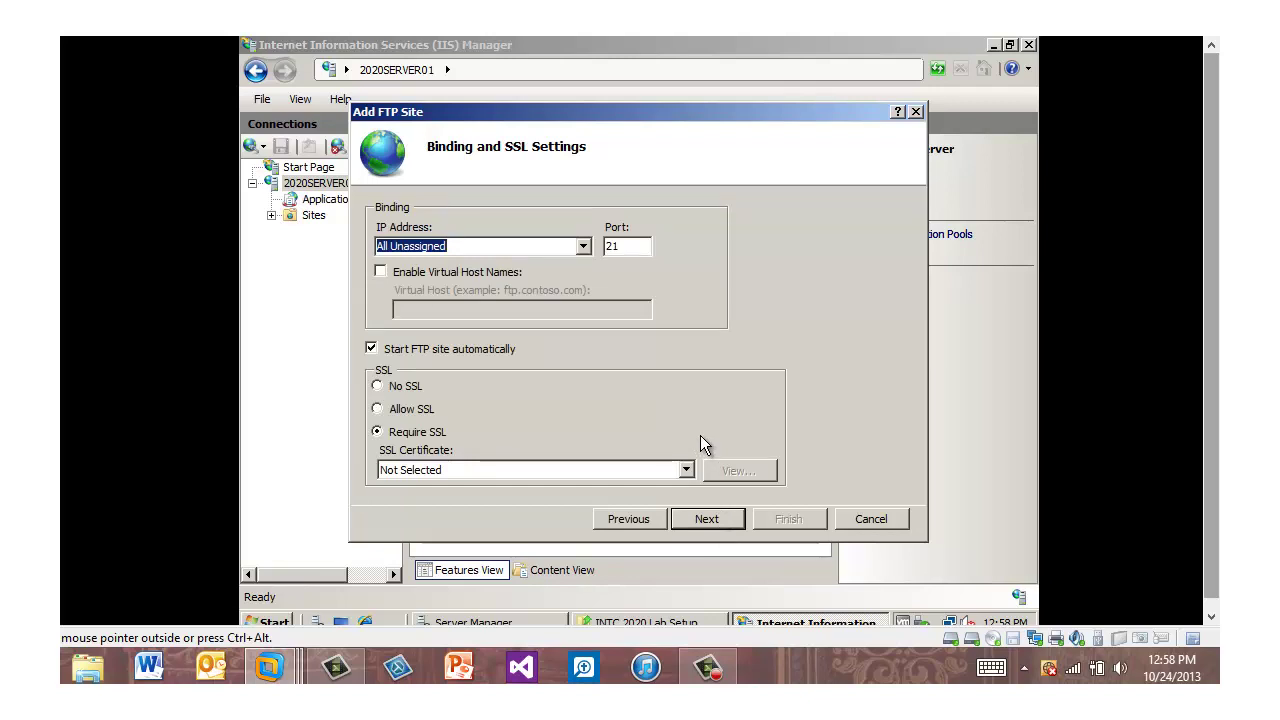
Allow SSL, enable anonymous authentication for all users with read/write permissions, and finish FTP7-01
click(389, 416)
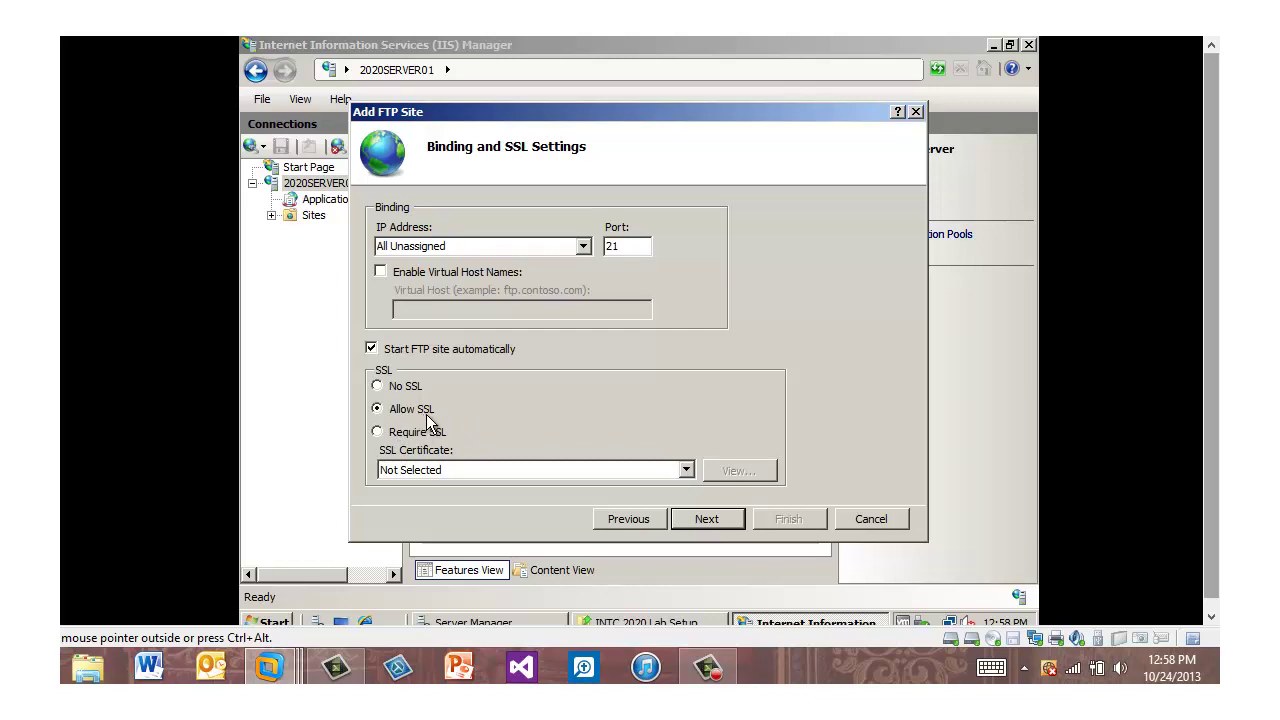
click(727, 526)
click(392, 237)
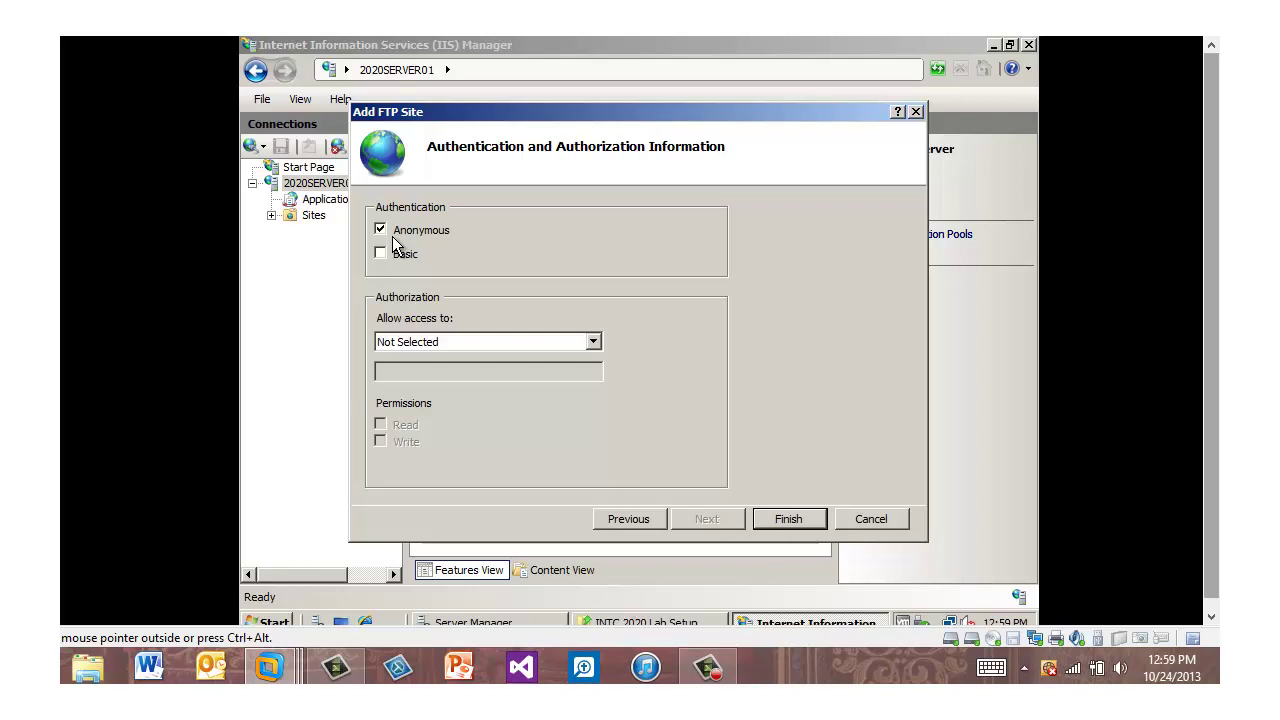
click(597, 345)
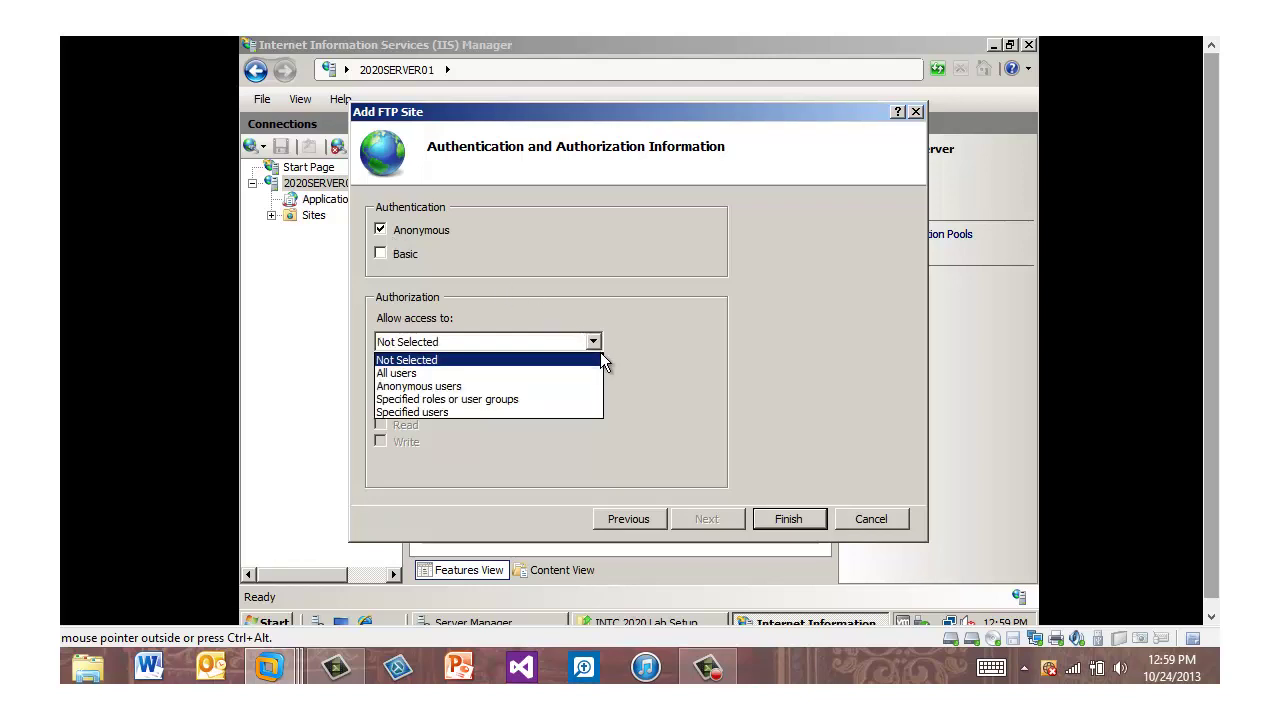
click(559, 374)
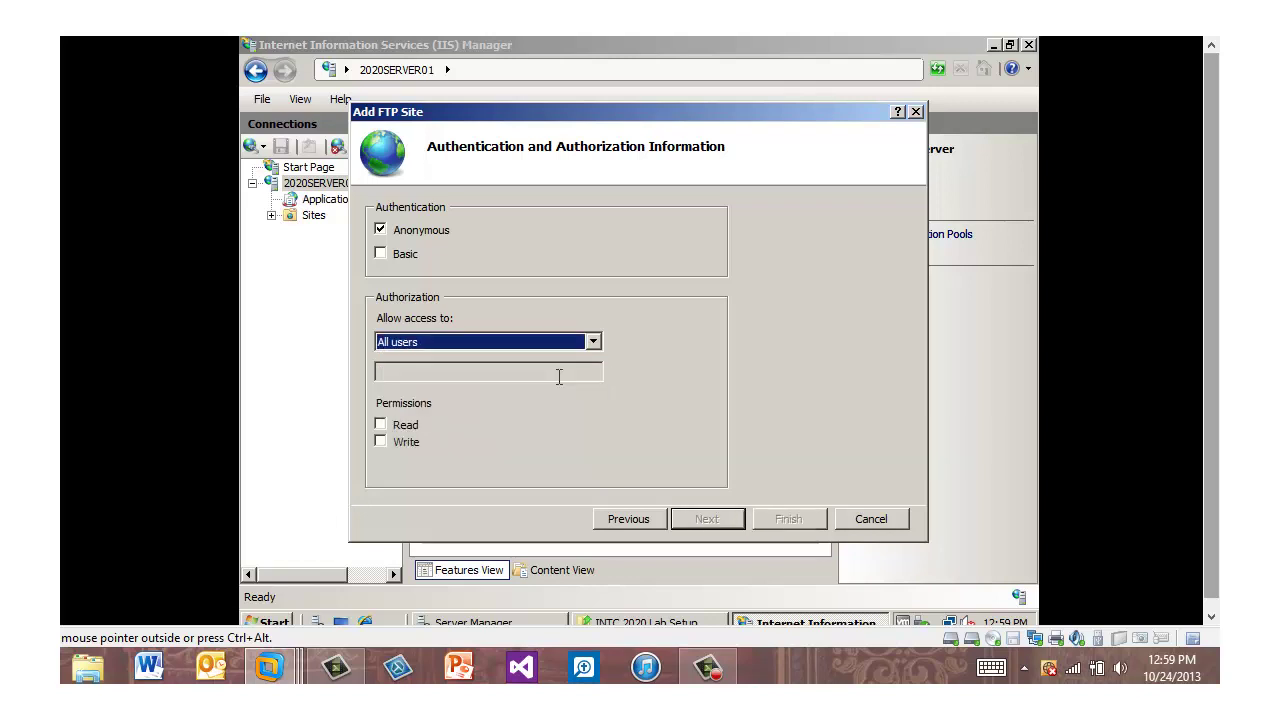
click(381, 425)
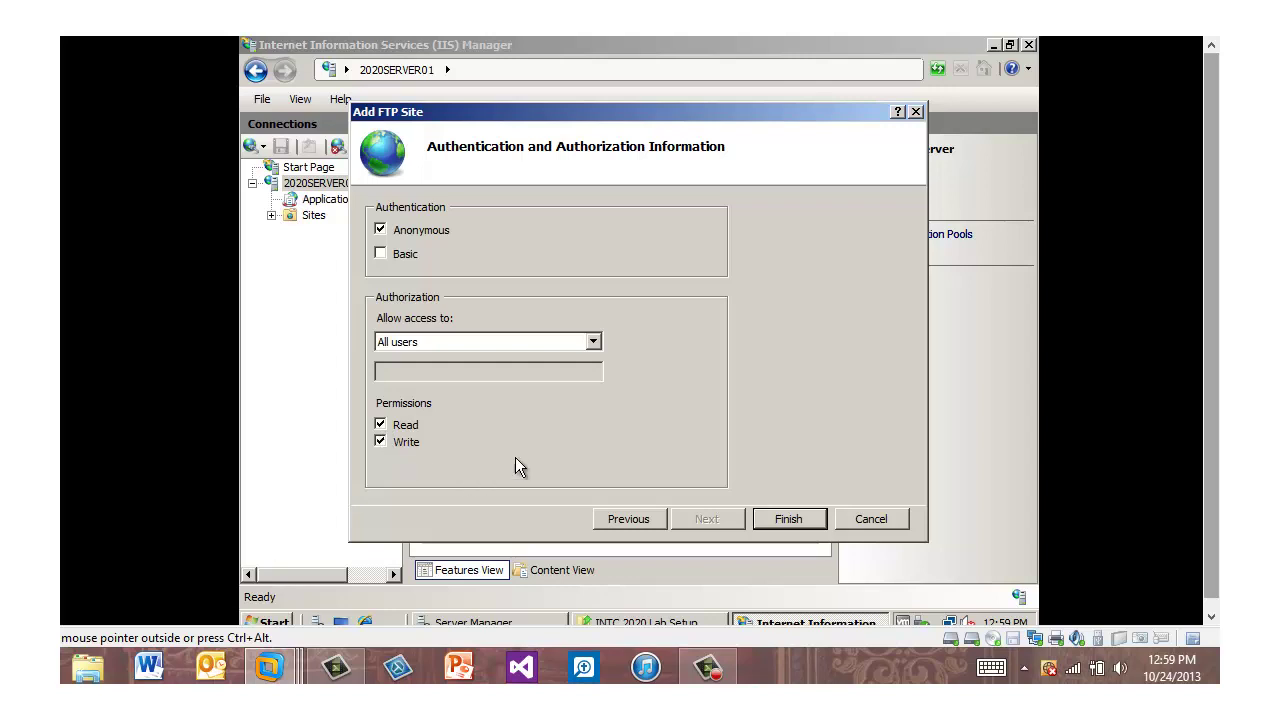
click(783, 522)
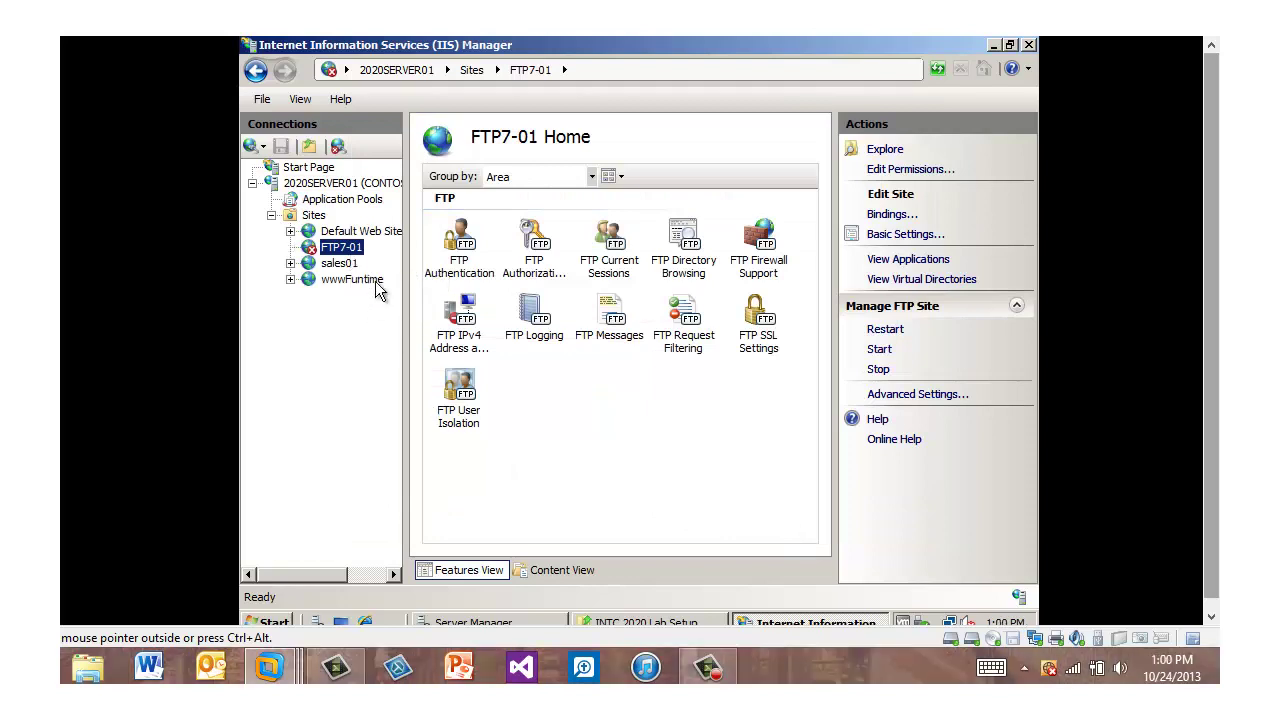
Browse to ftp://2020server01.contoso.com/ in Internet Explorer, listing iisstart.htm and welcome.png
click(364, 621)
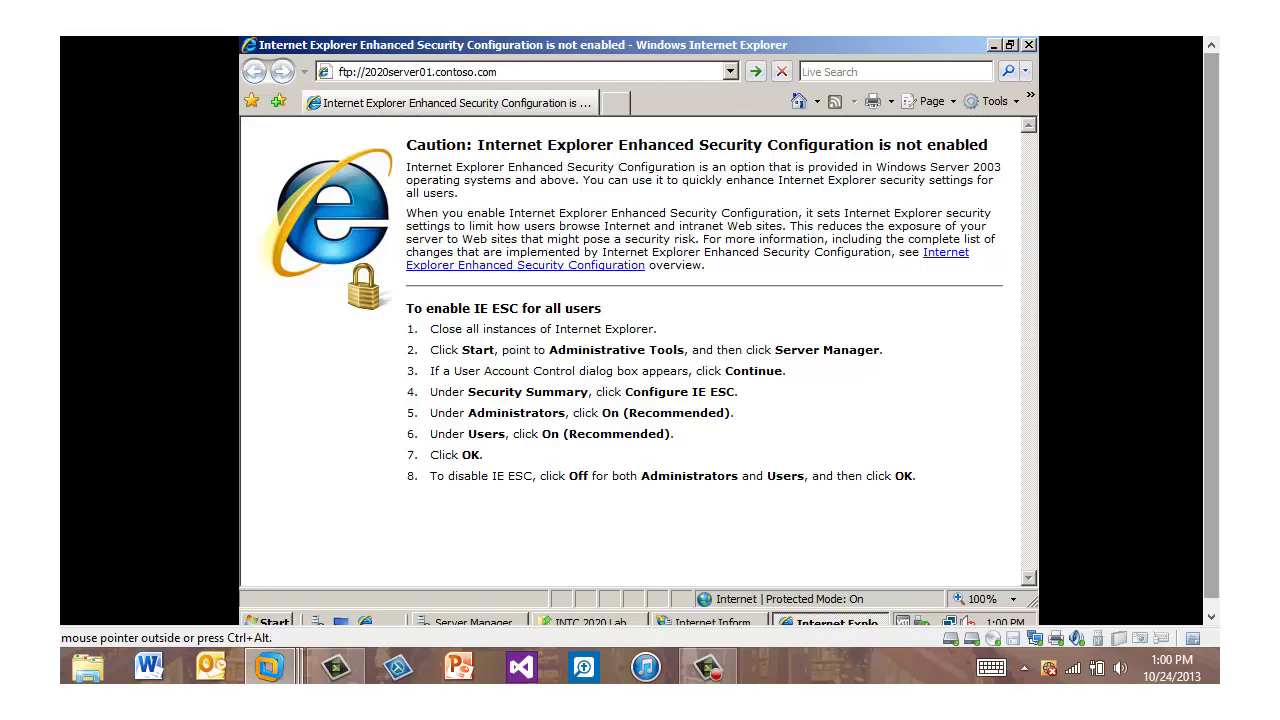
key(Return)
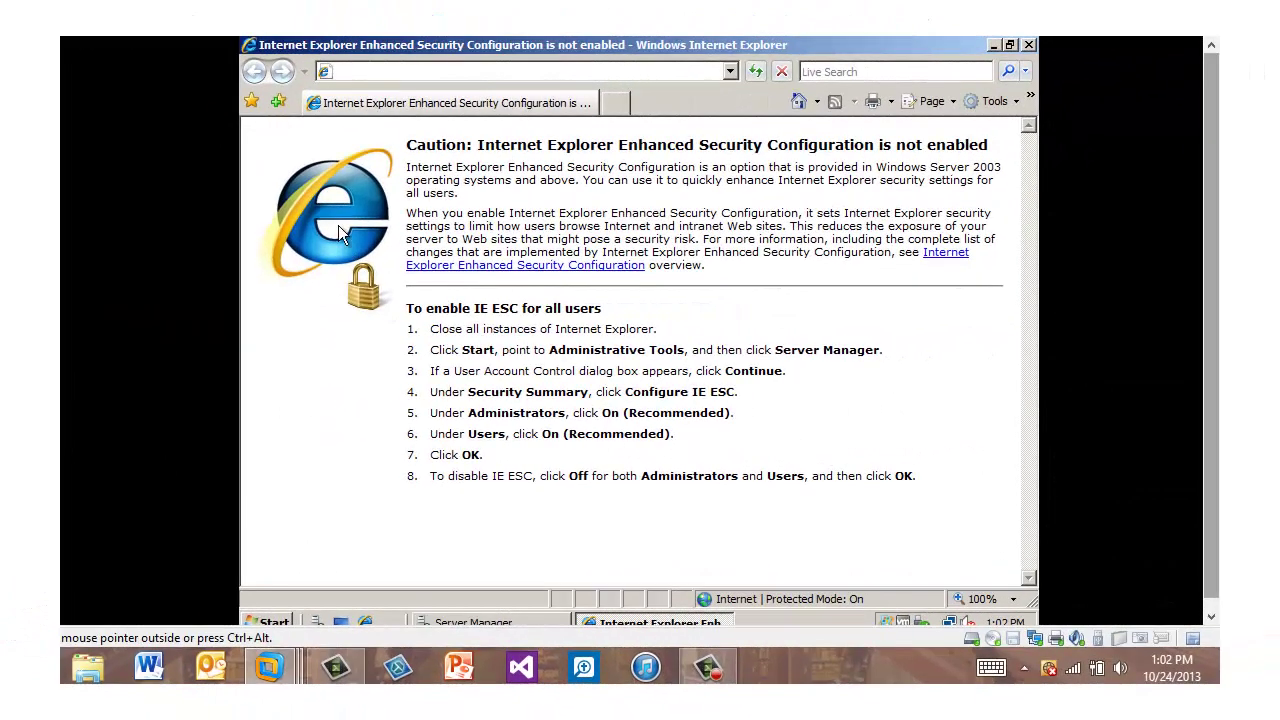
right_click(343, 75)
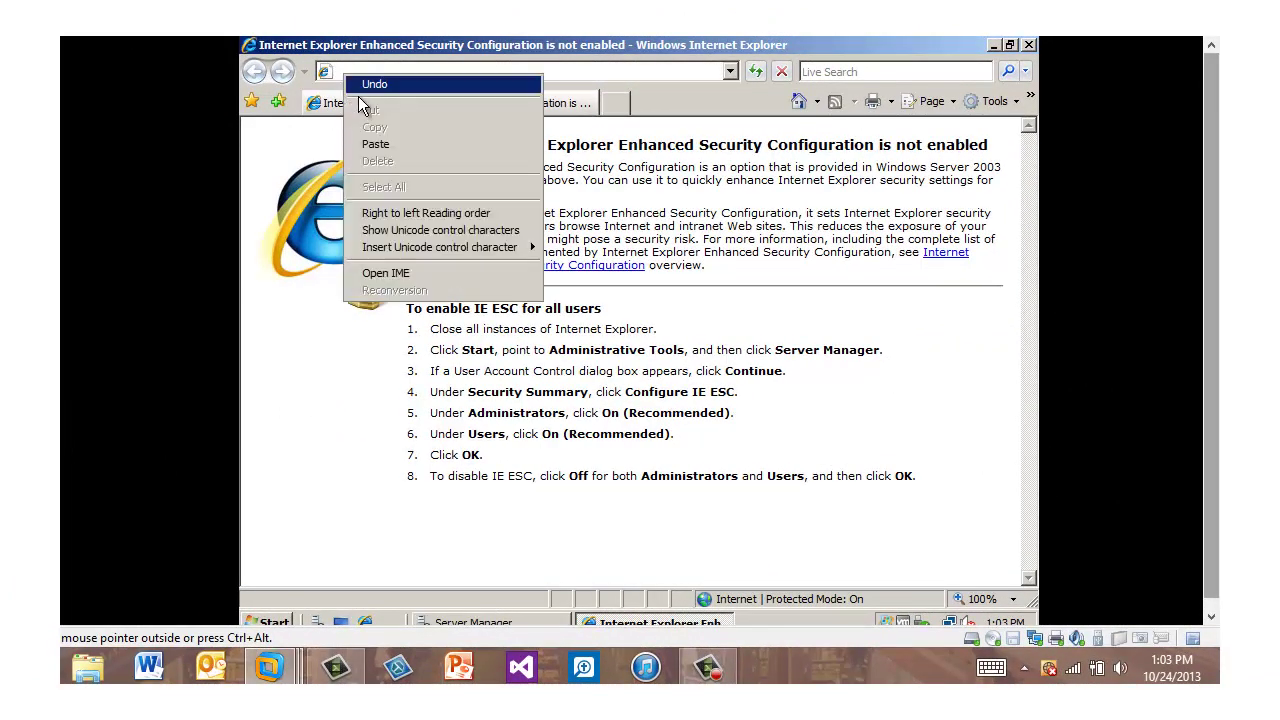
click(364, 145)
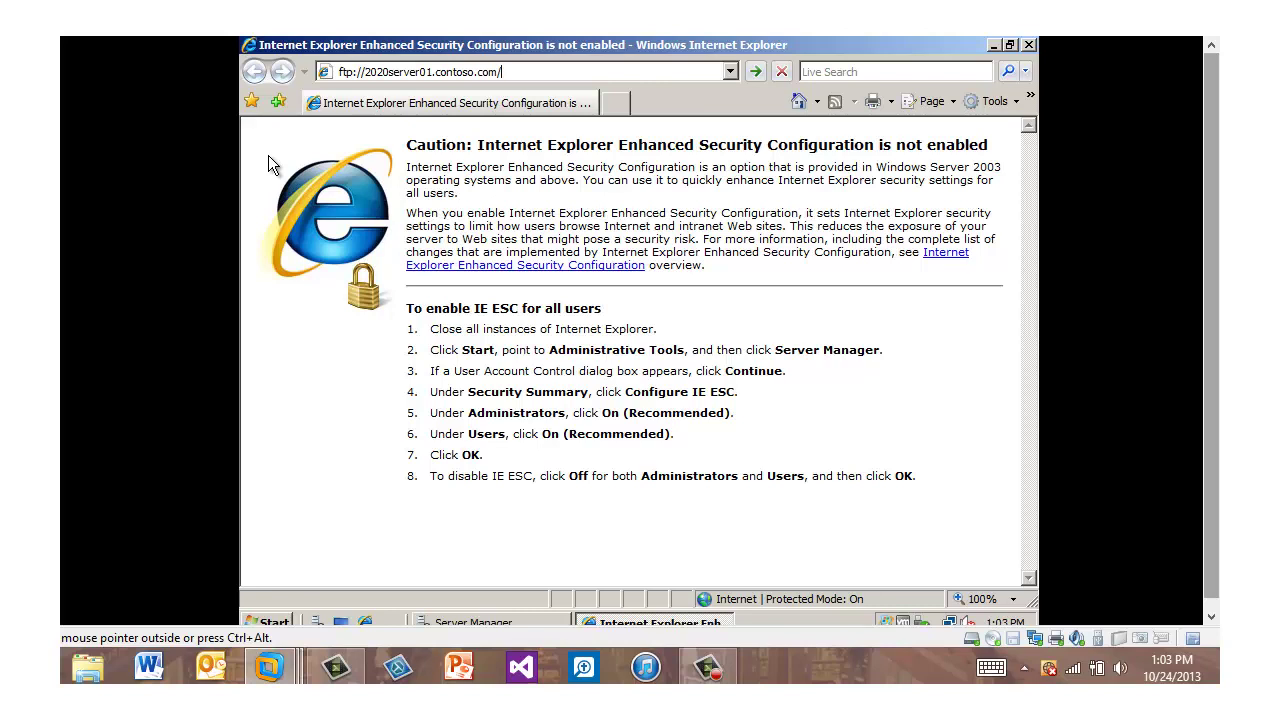
key(Return)
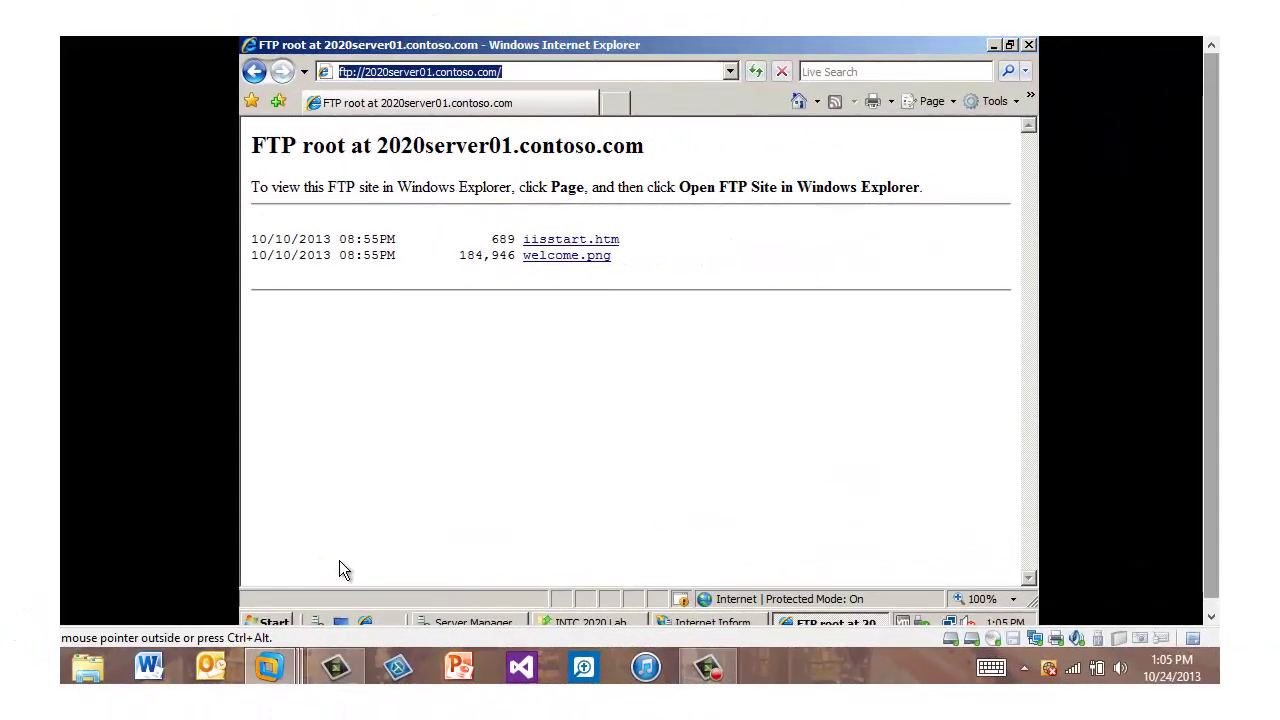
click(282, 620)
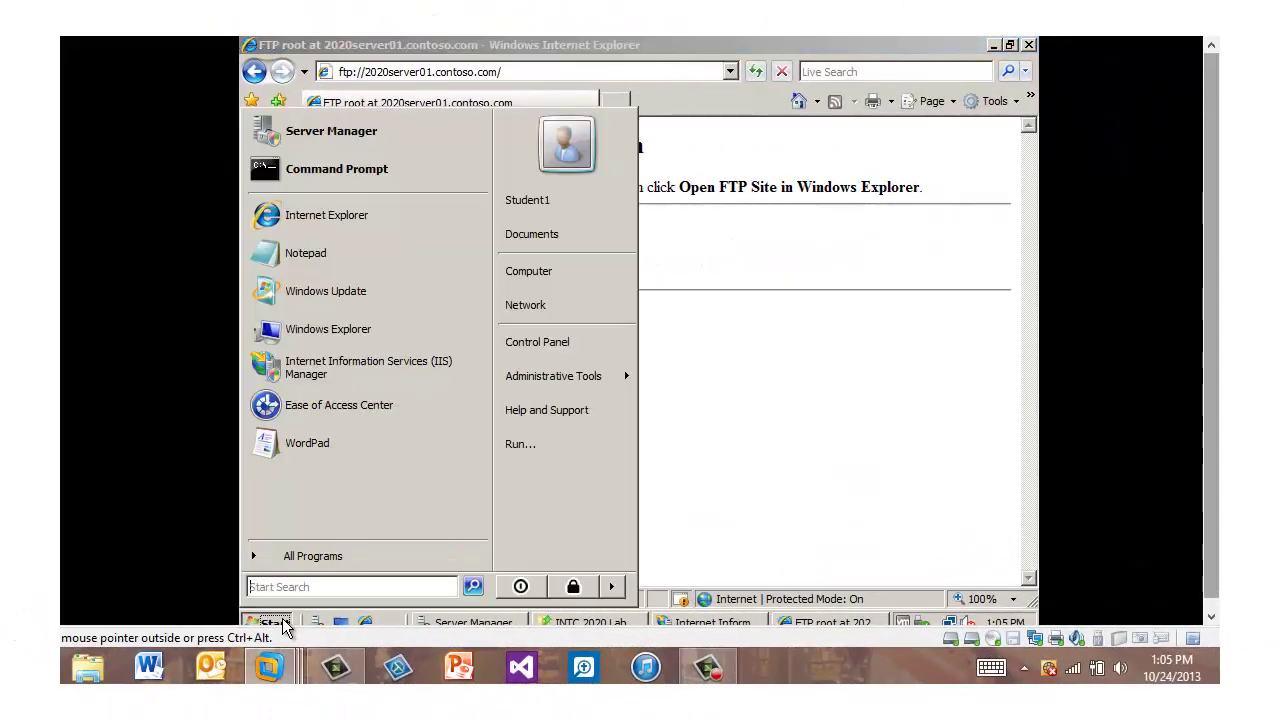
Turn Windows Firewall off from its Control Panel settings page
click(527, 341)
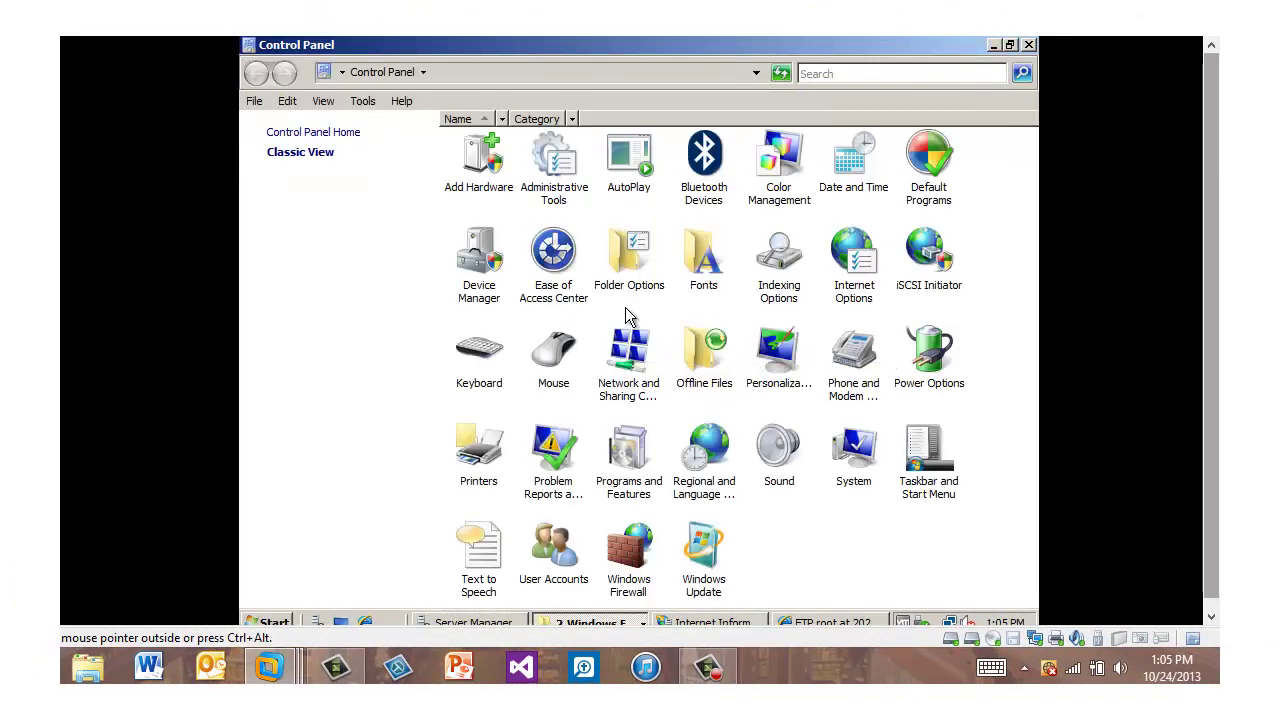
double_click(633, 560)
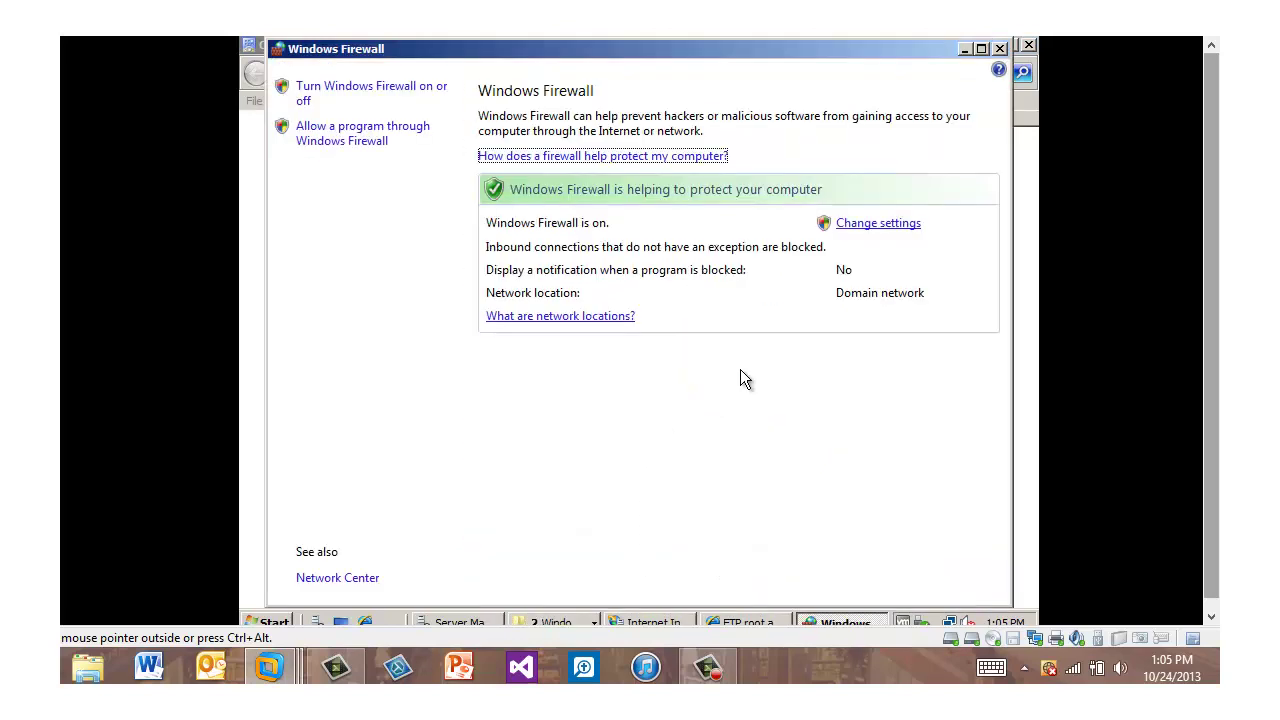
click(880, 226)
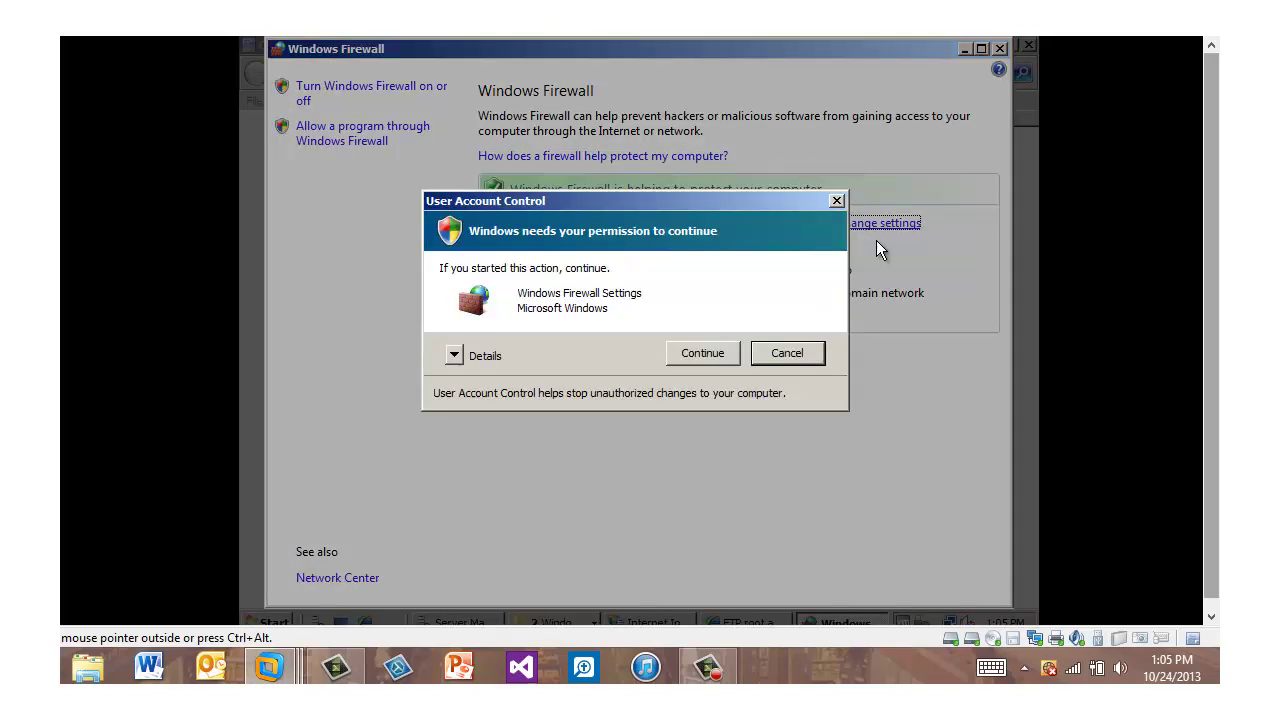
click(702, 352)
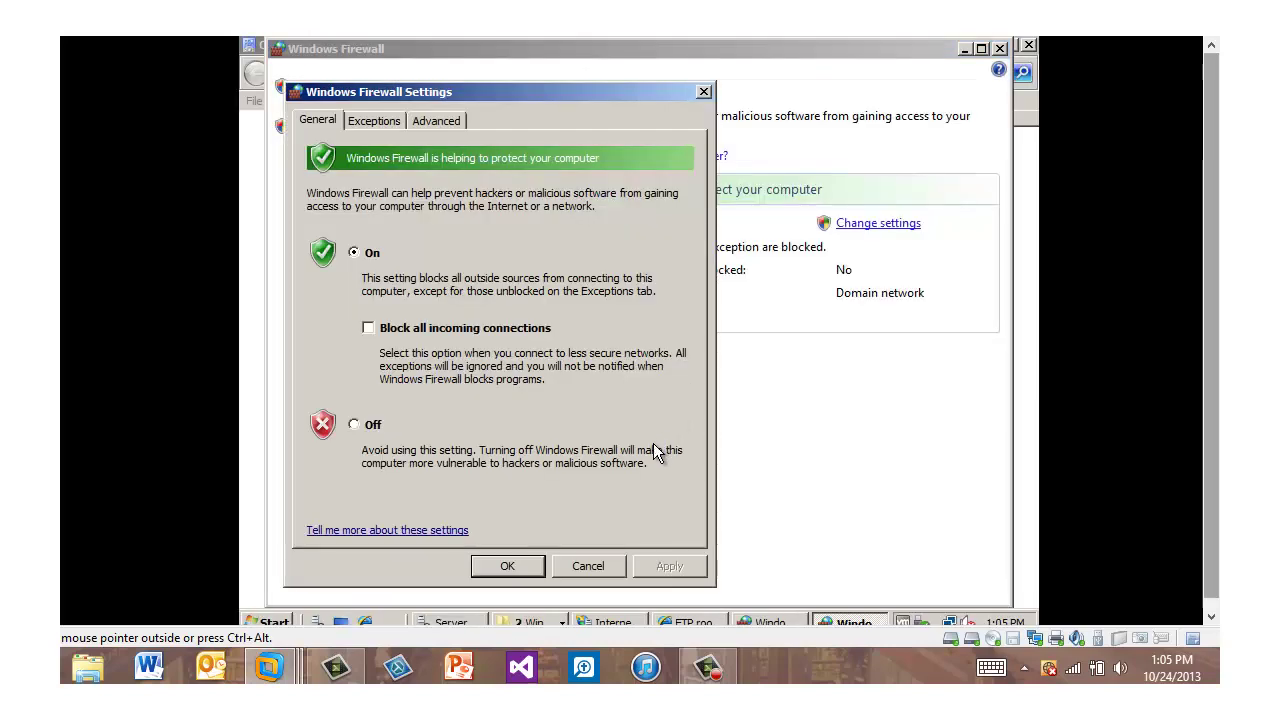
click(356, 423)
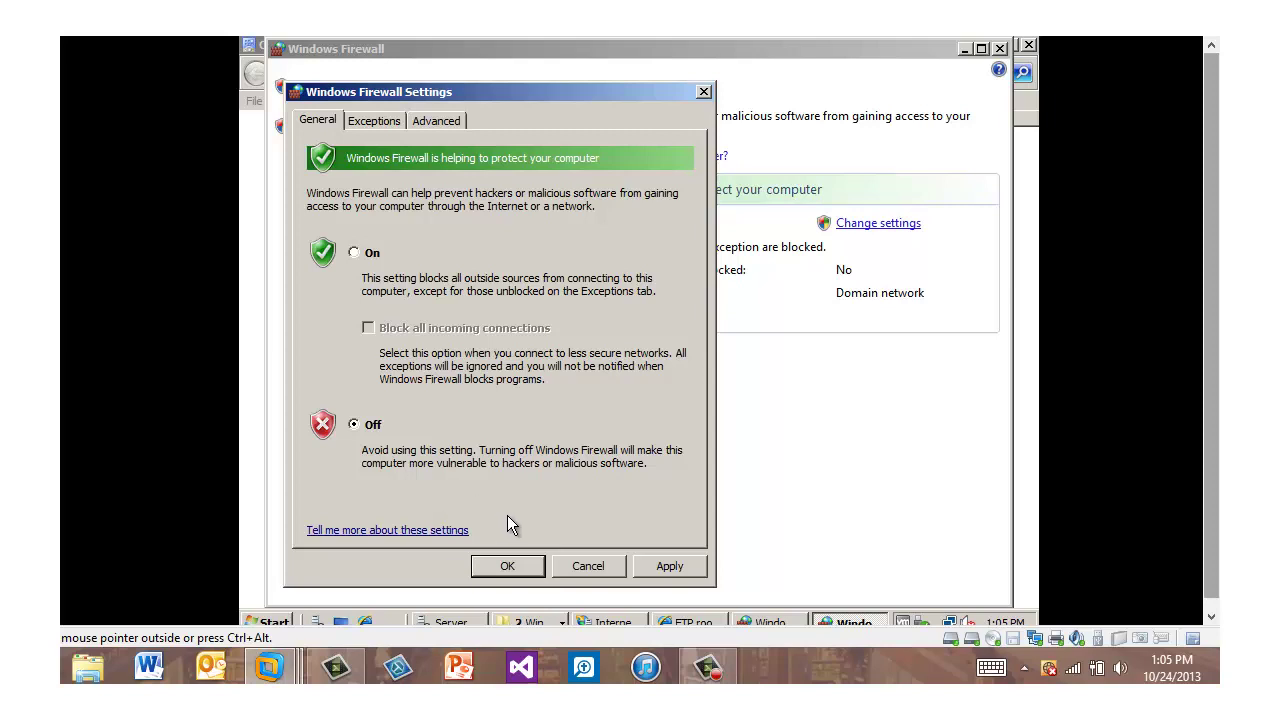
click(509, 566)
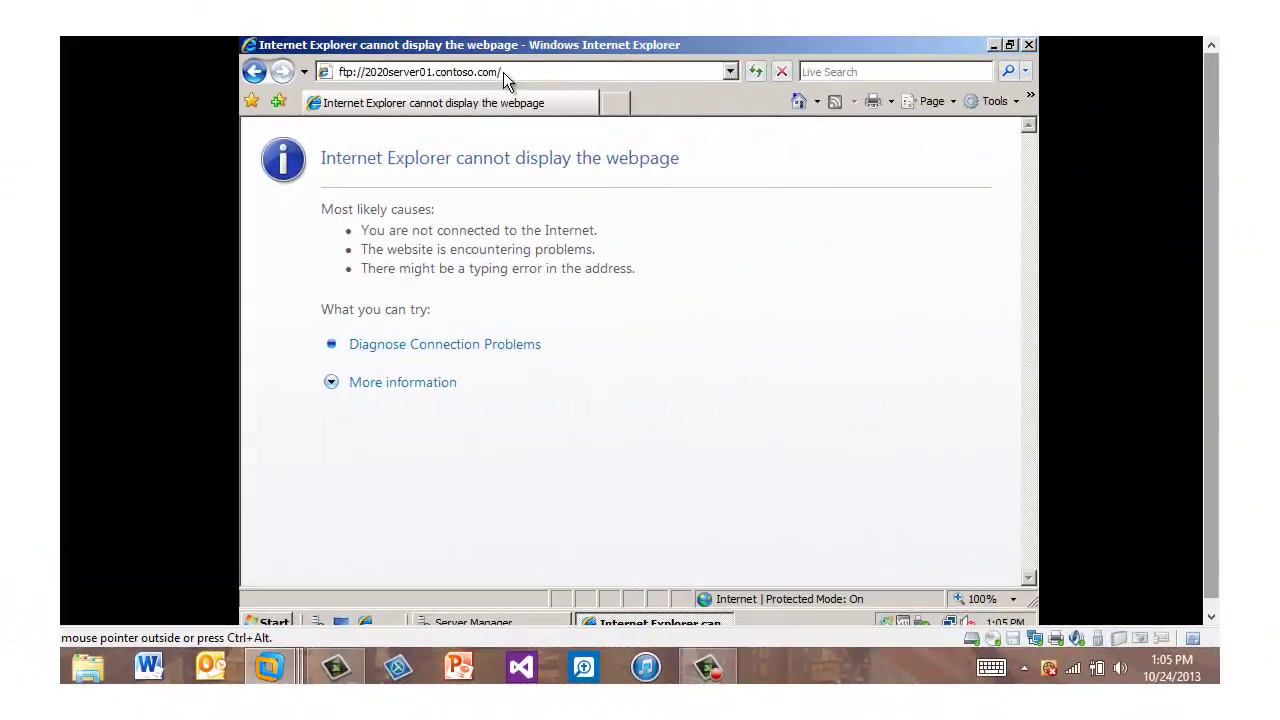
Reload ftp://2020server01.contoso.com/ in Internet Explorer so the FTP root listing appears
click(503, 72)
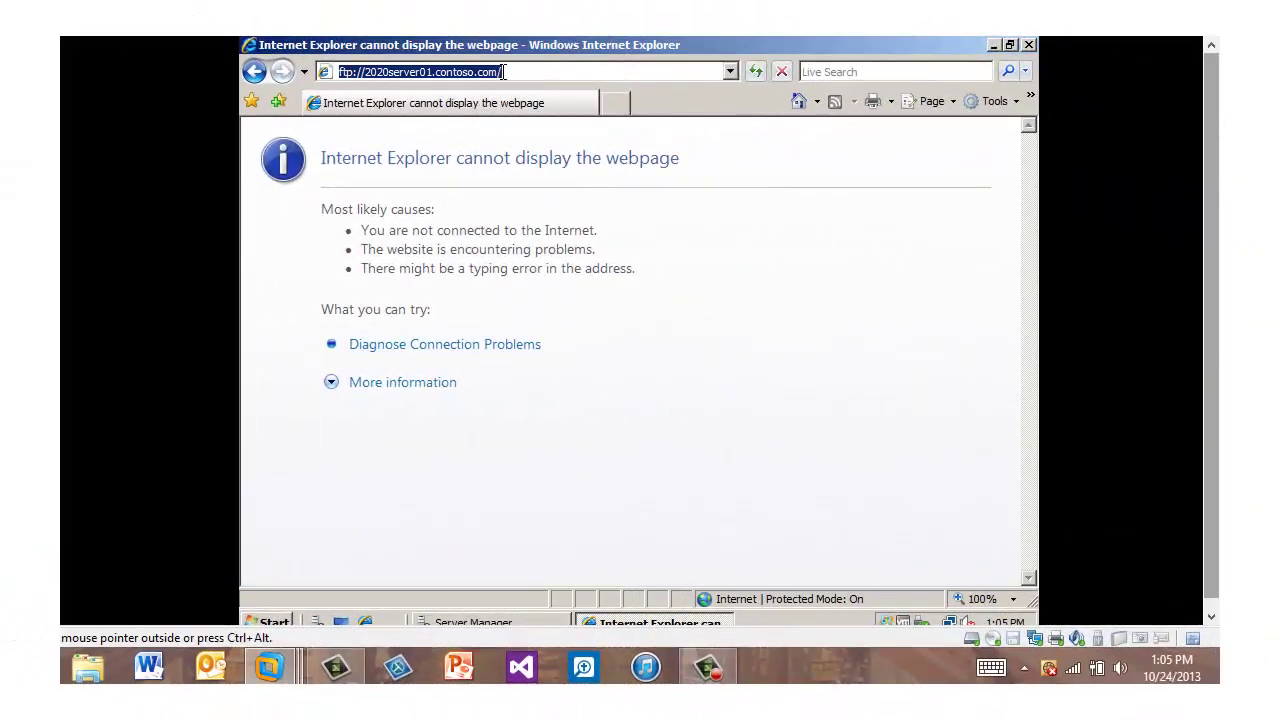
click(503, 72)
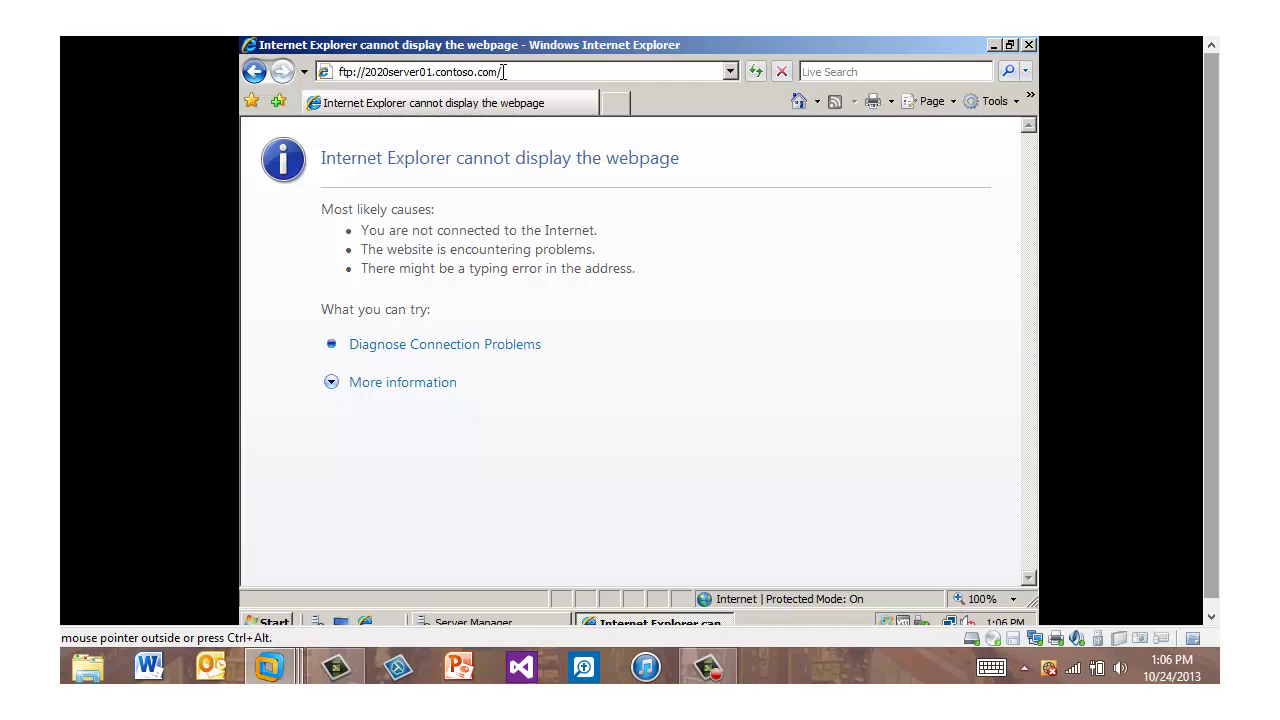
key(Return)
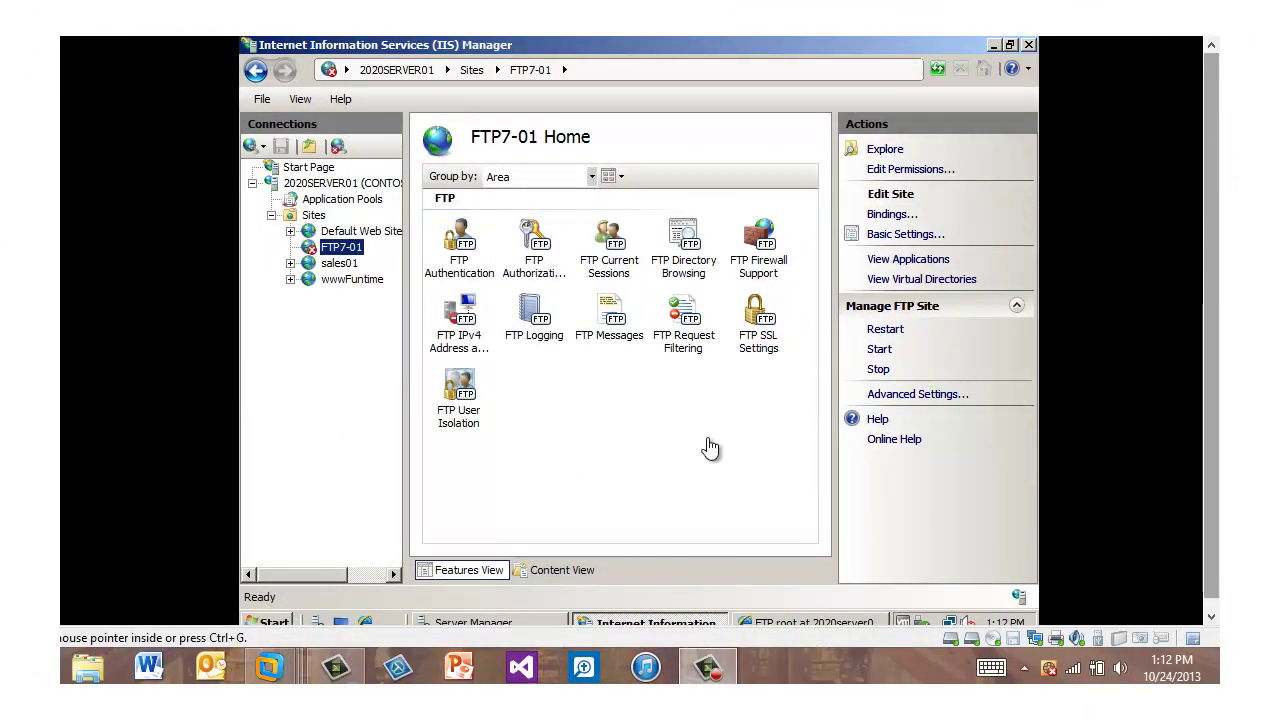
Add a Student1 virtual directory to FTP7-01 with physical path C:\Users\Student1
click(343, 244)
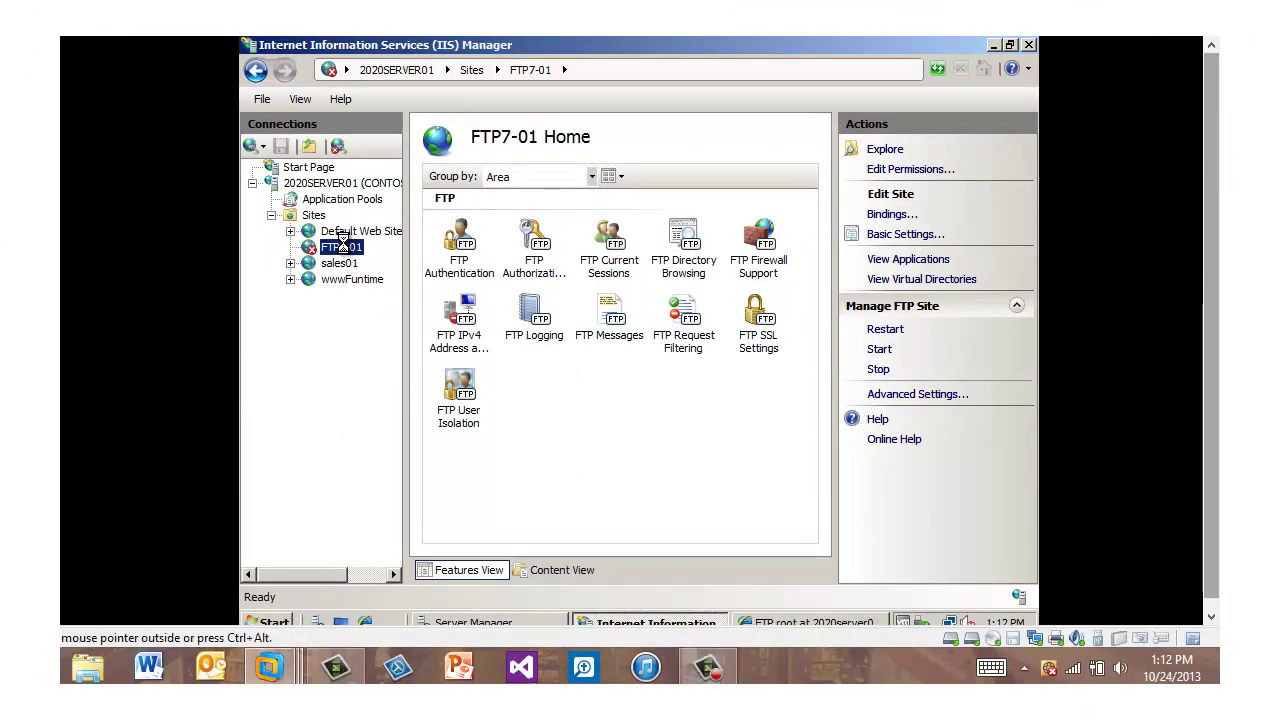
right_click(341, 246)
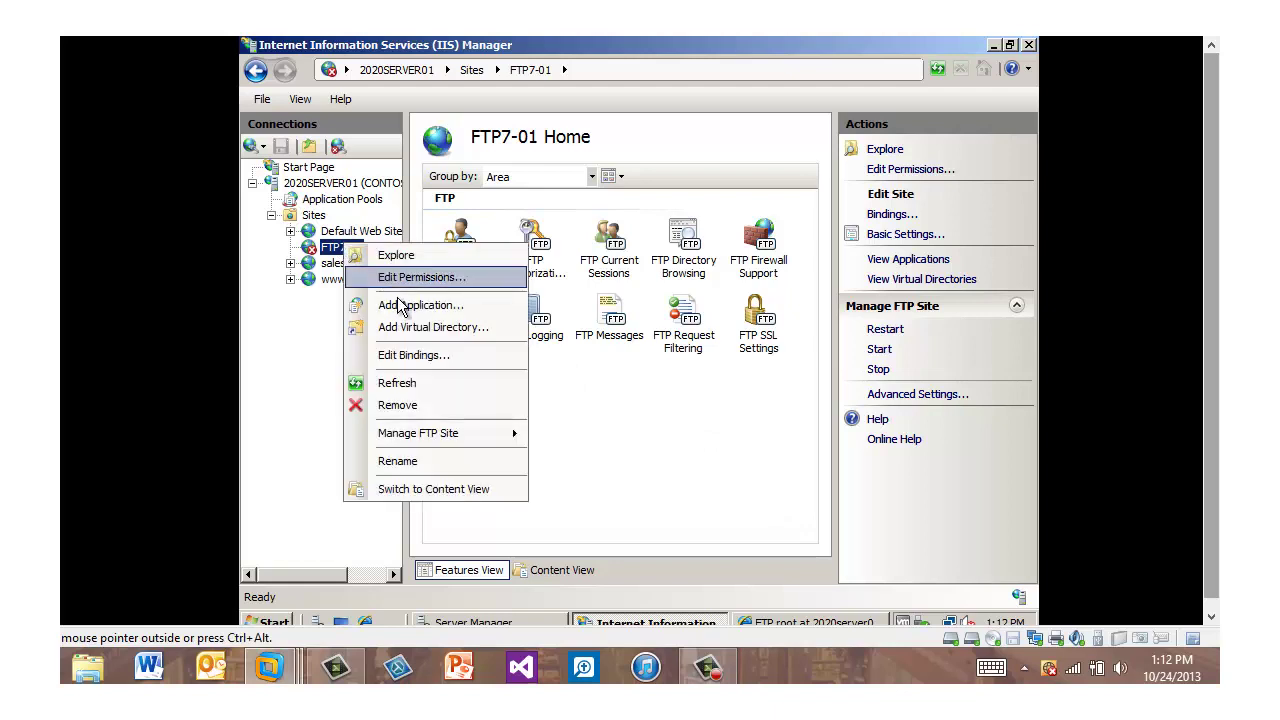
click(410, 327)
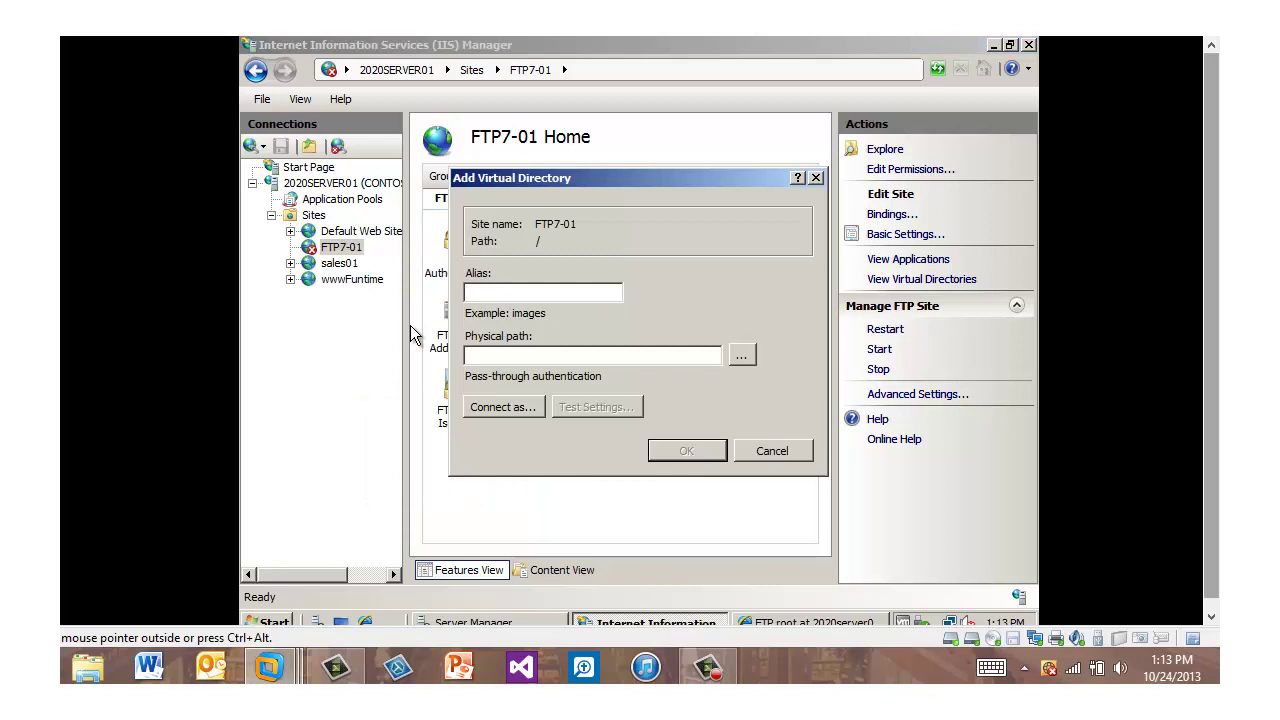
text(Student1)
click(741, 355)
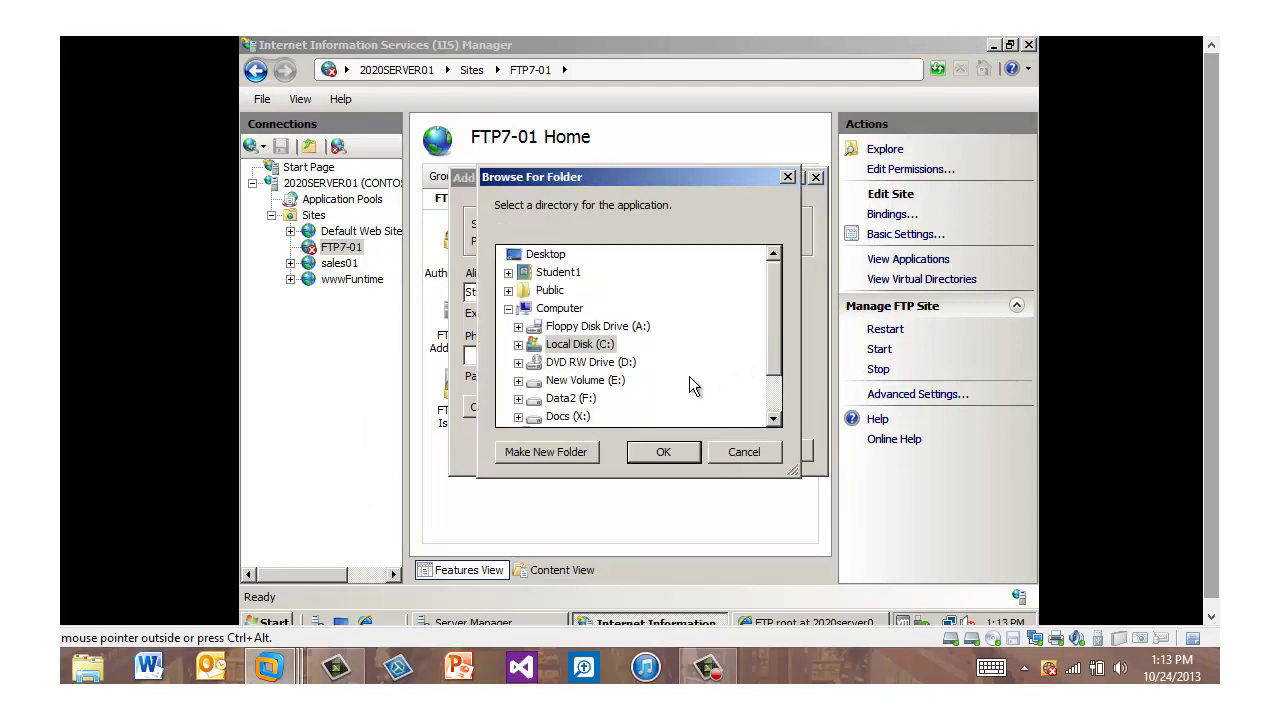
click(655, 452)
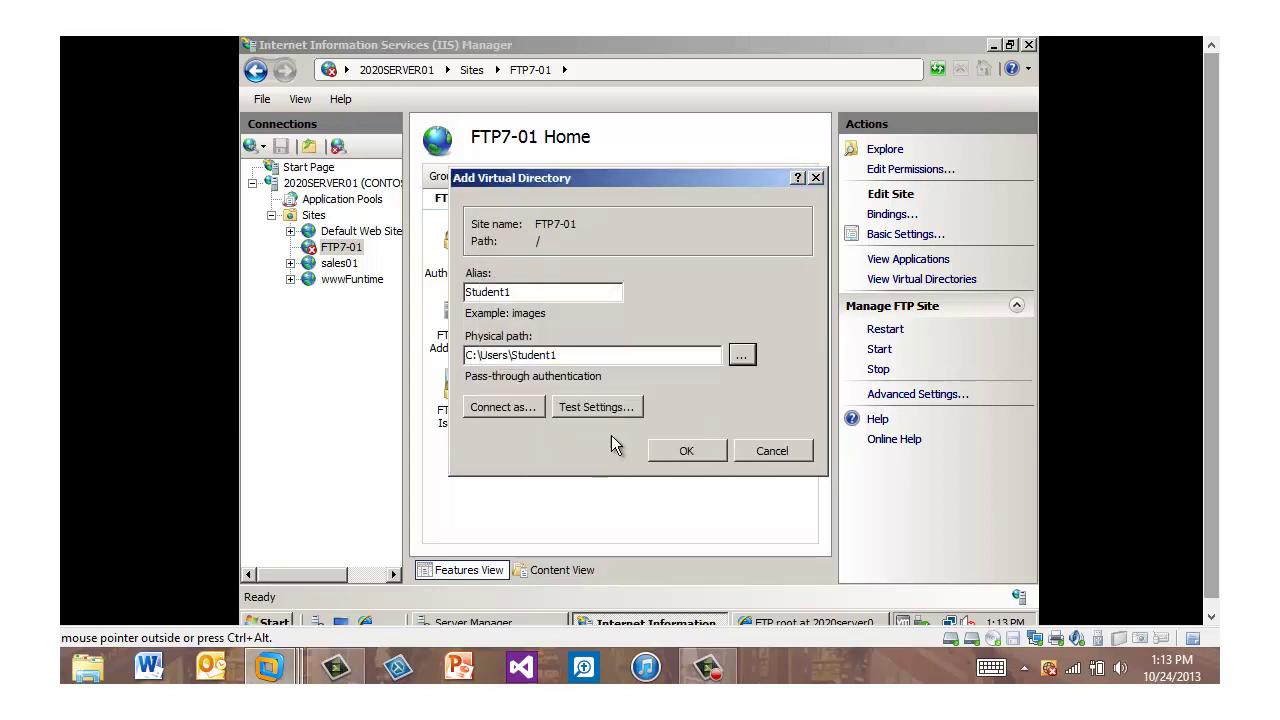
Set it to connect as a specific domain user with that account's password, and create it
click(505, 407)
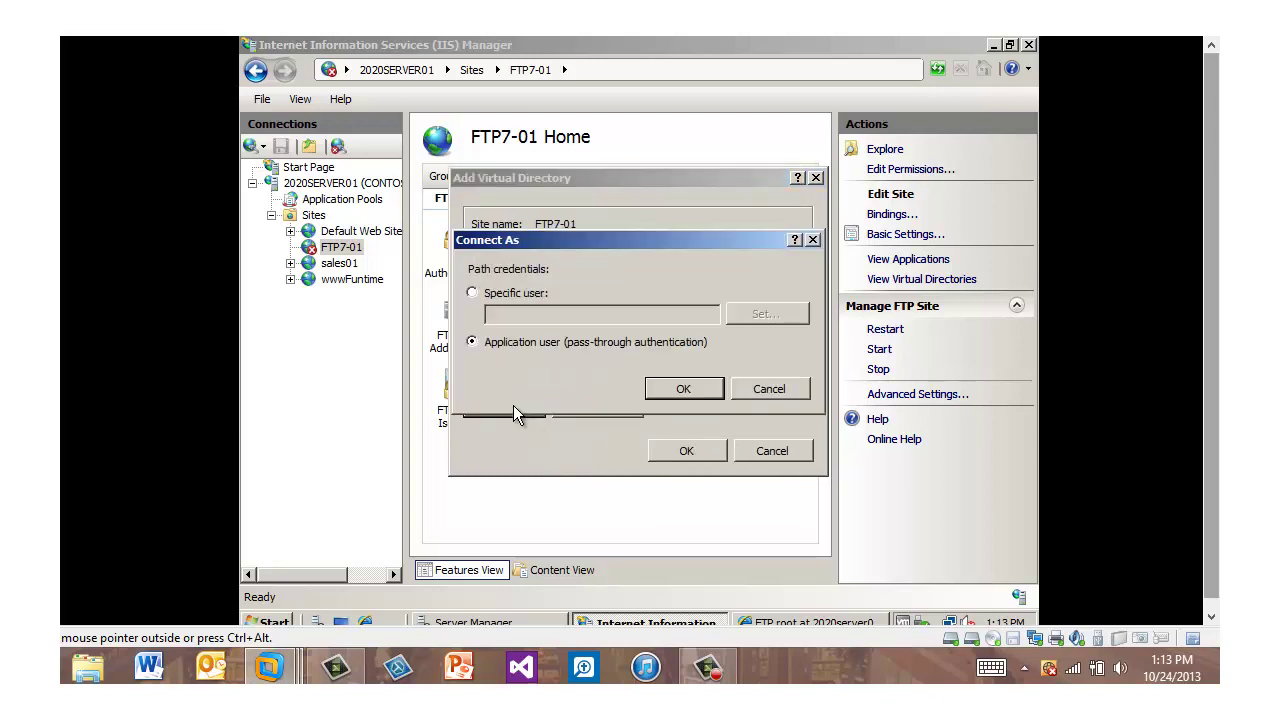
click(472, 292)
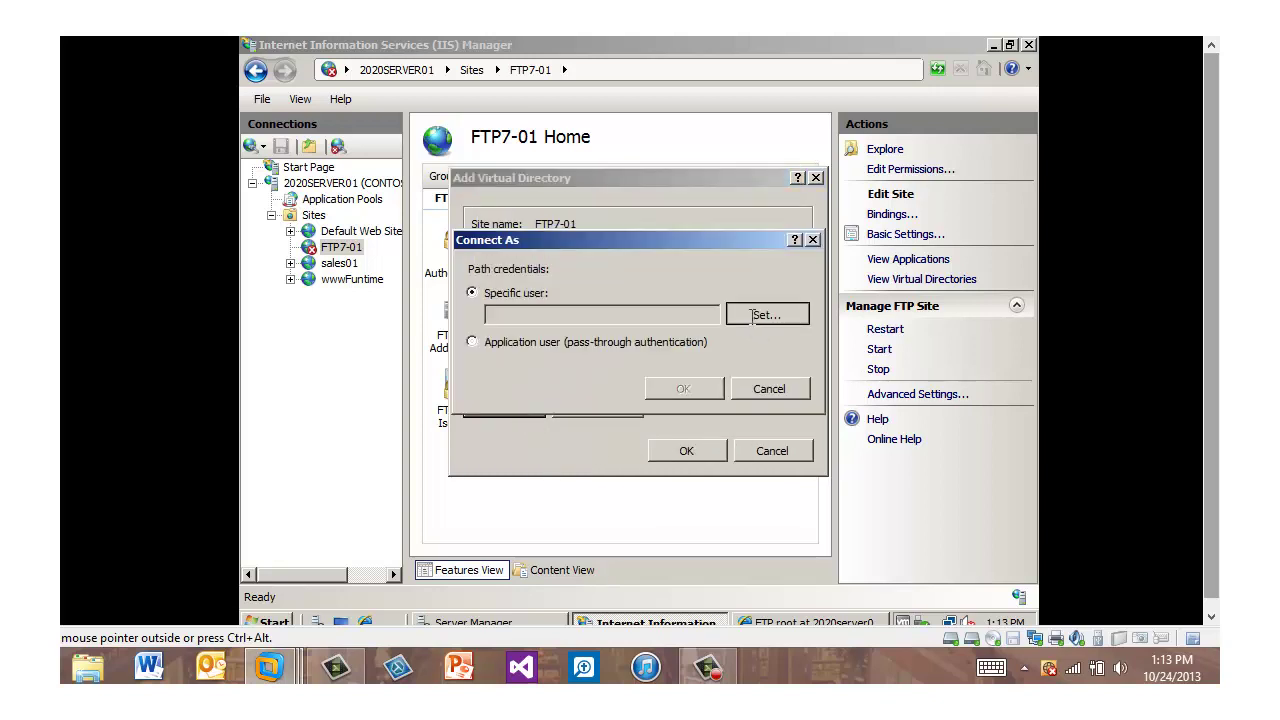
click(751, 316)
text(contoso\student1)
key(Tab)
text(Pa$$w0rd)
key(Tab)
text(Pa$$w0rd)
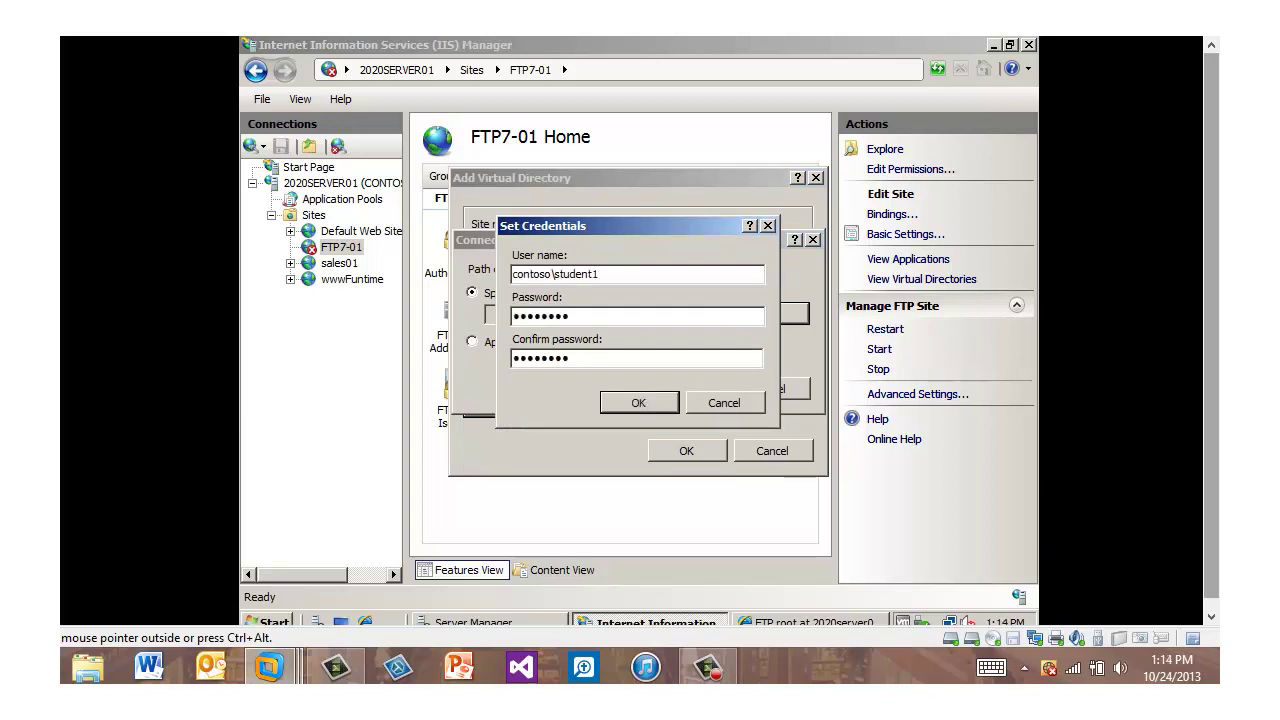
click(636, 402)
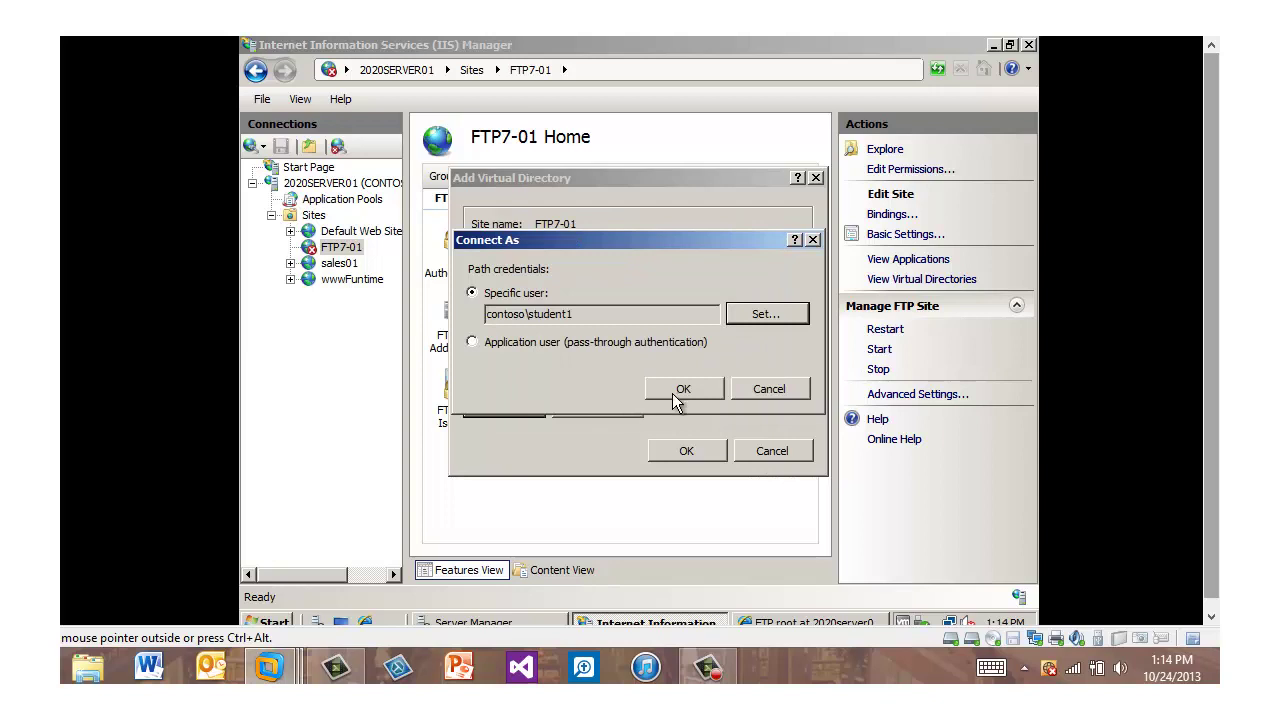
click(677, 392)
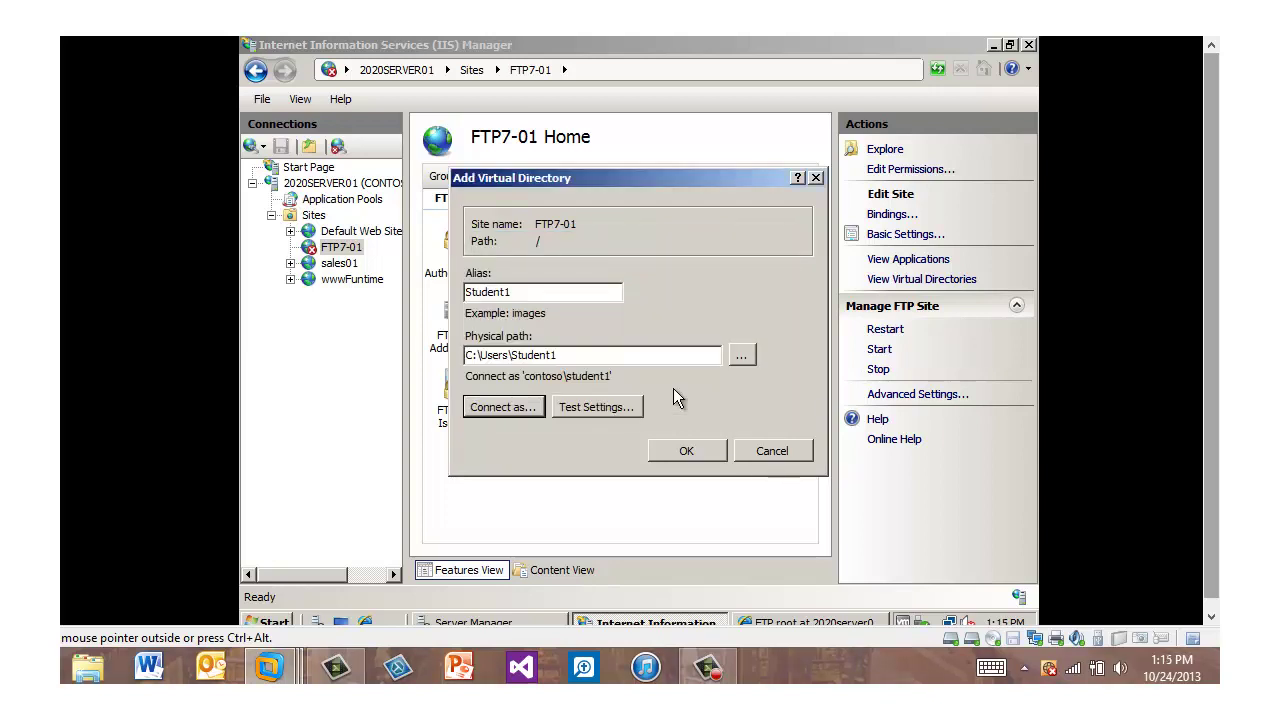
click(684, 450)
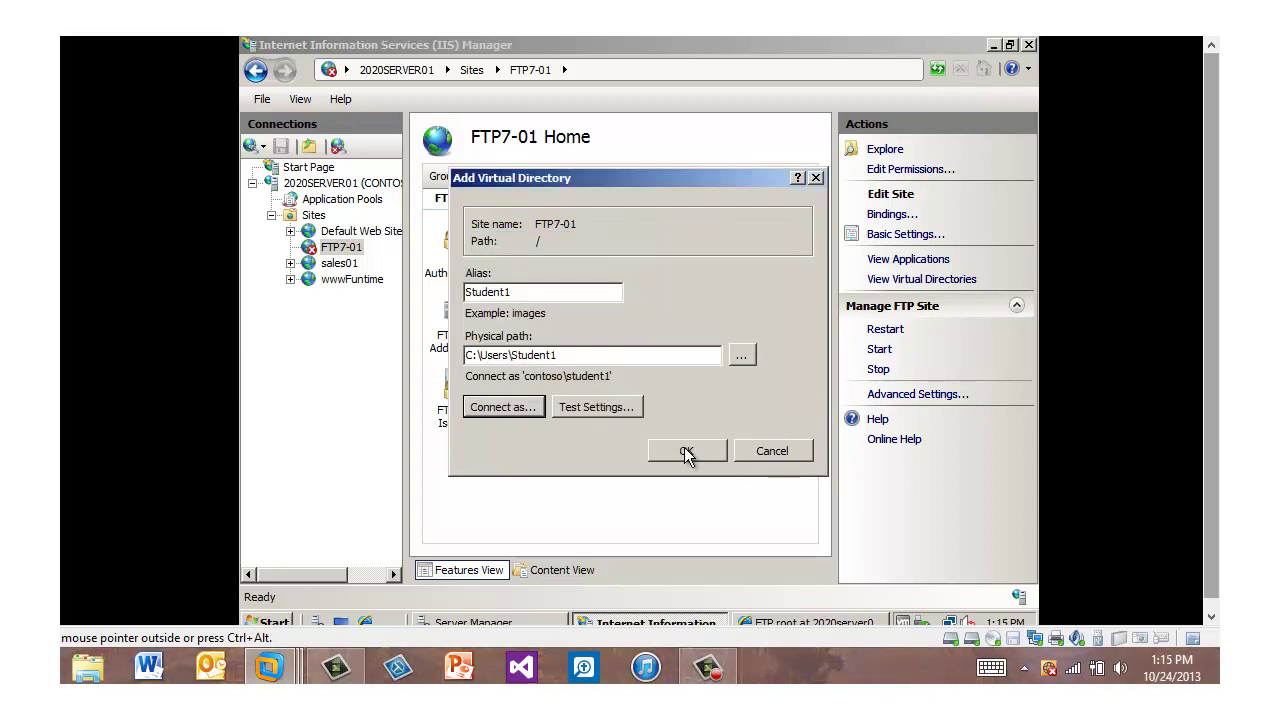
click(684, 452)
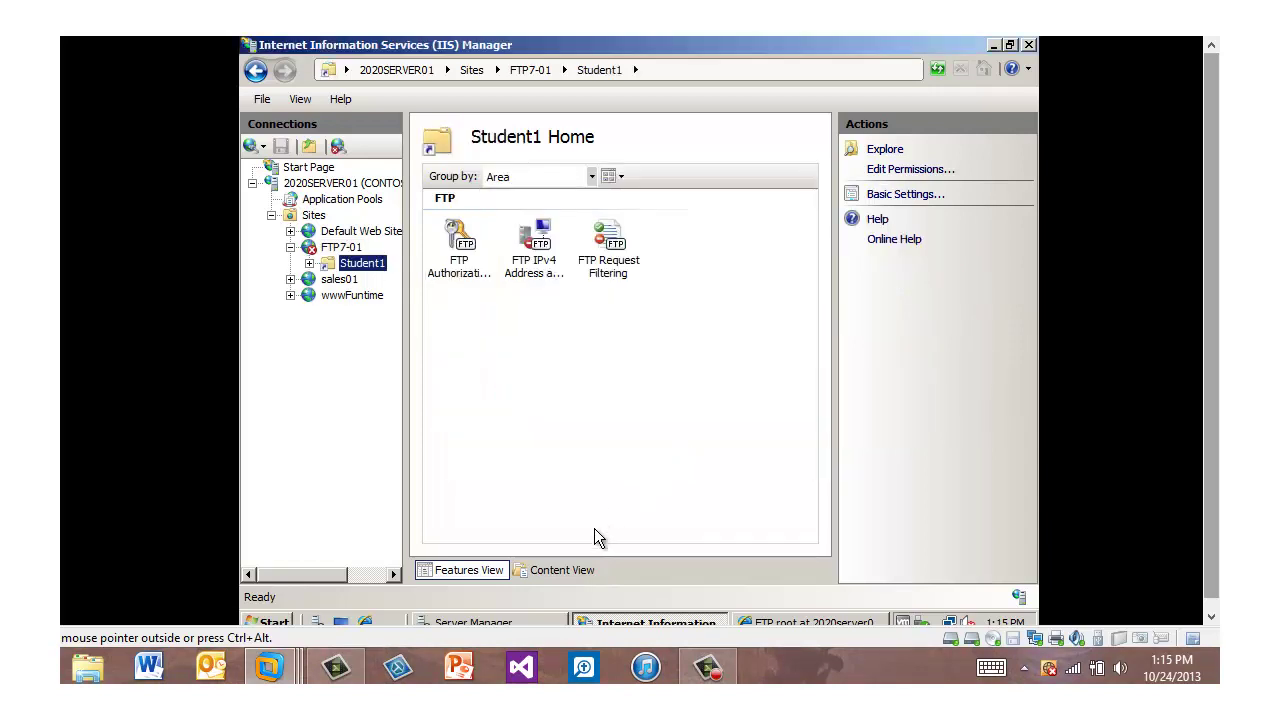
Open ftp://2020server01.contoso.com/student1 in Internet Explorer and view helloworld.bmp
click(790, 618)
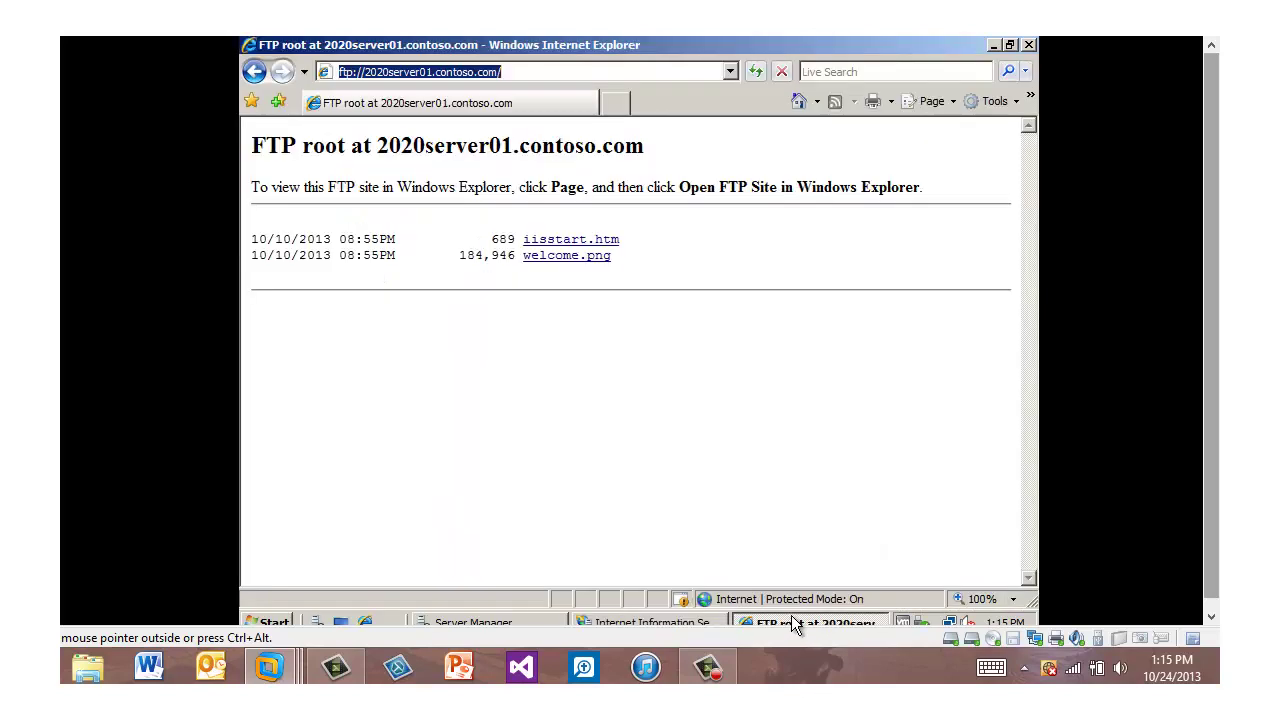
click(505, 71)
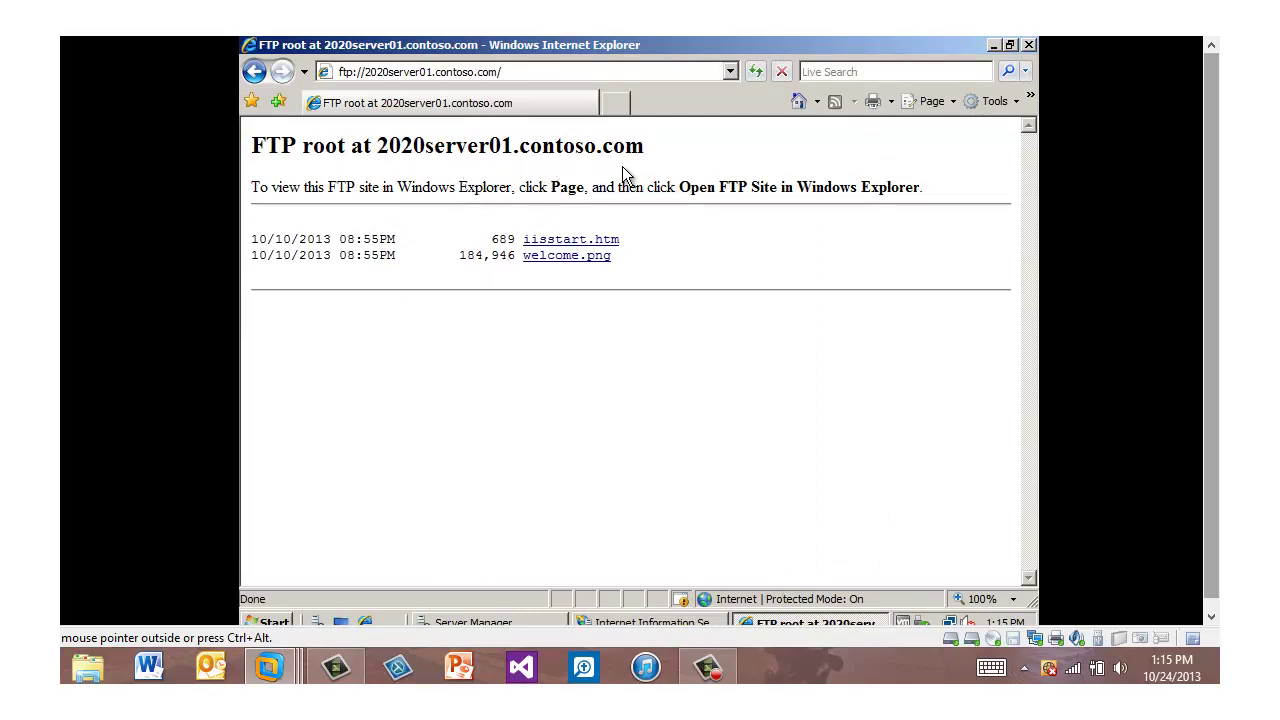
click(506, 73)
text(student1)
key(Return)
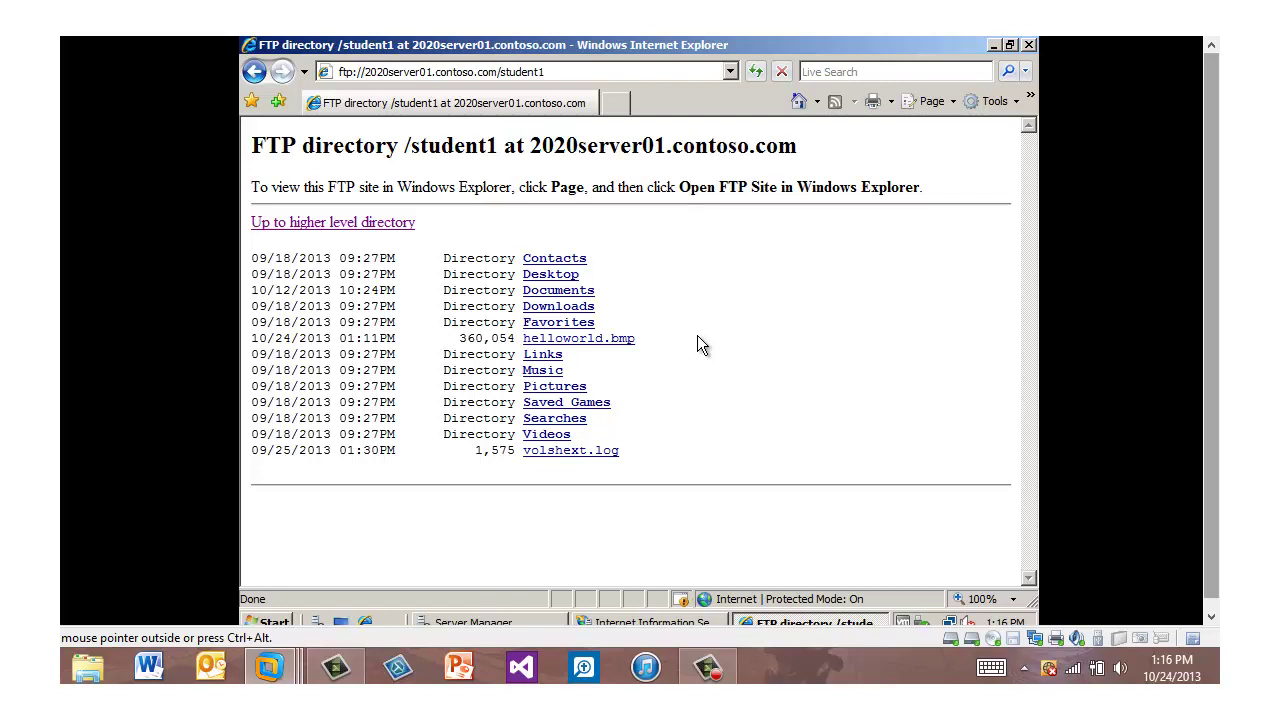
click(607, 341)
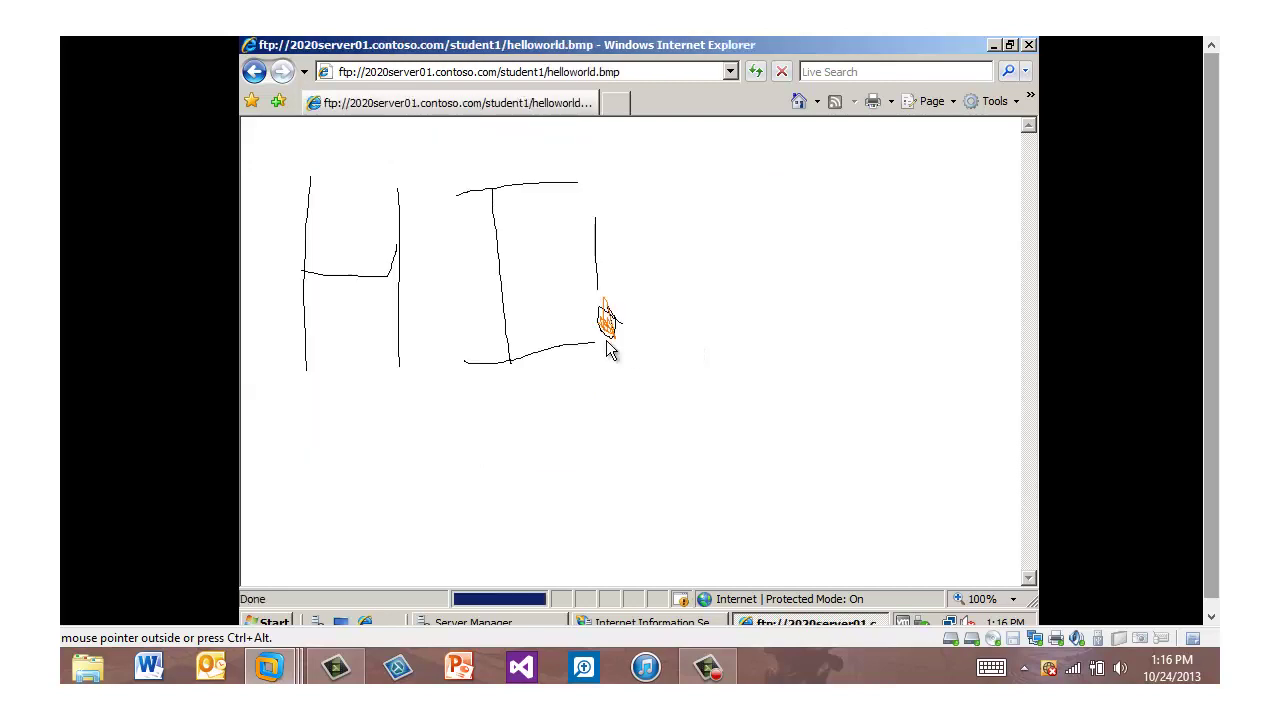